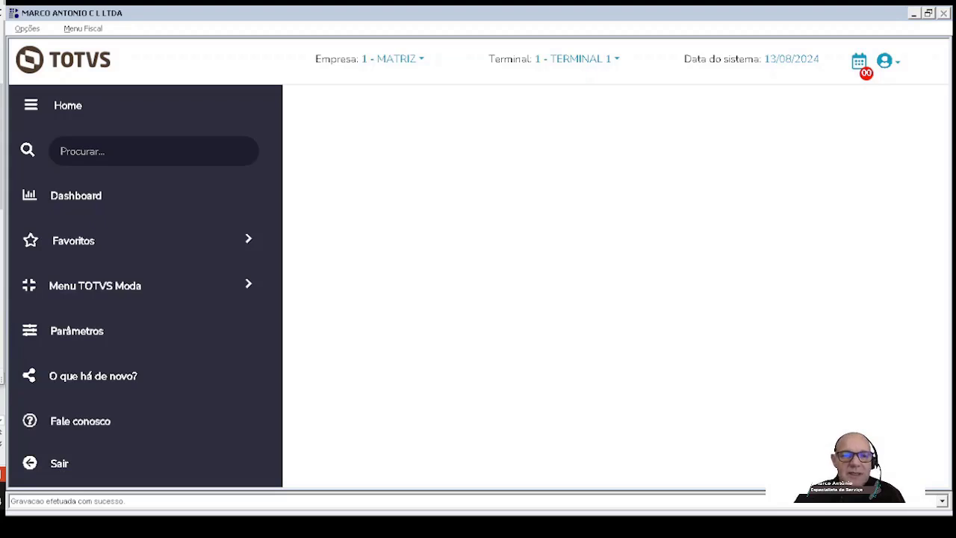
- Open the Contas a Pagar routines under Financeiro in Menu TOTVS Moda
left_click(144, 286)
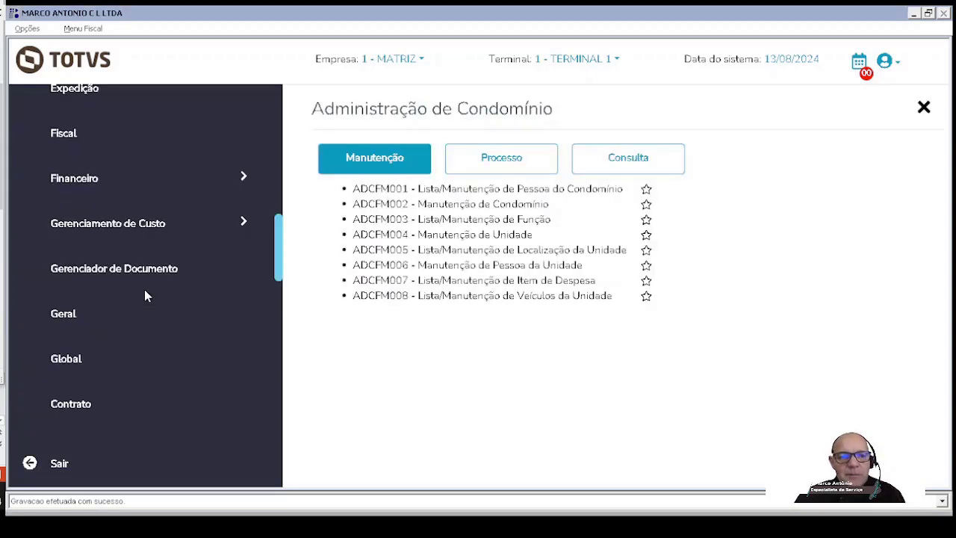
scroll(147, 292, "down", 10)
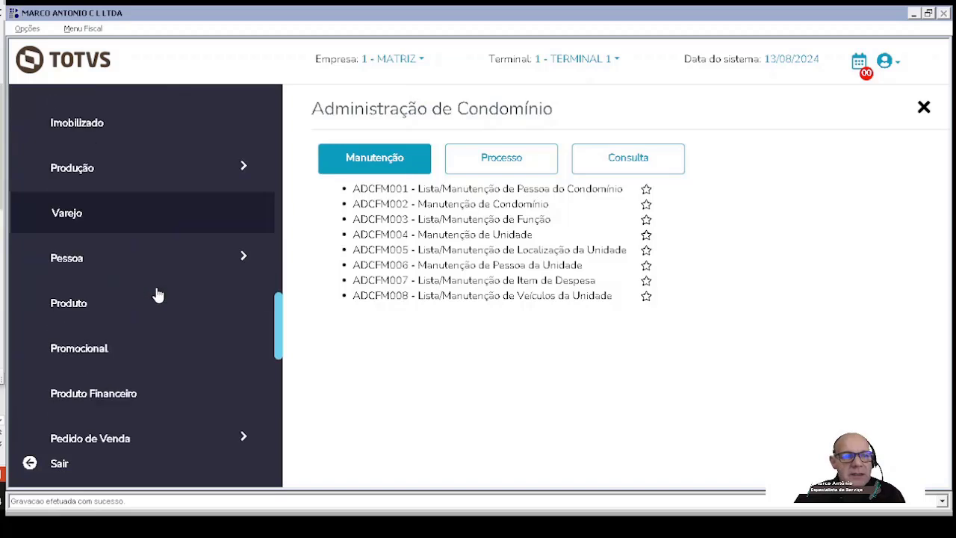
scroll(156, 294, "down", 3)
scroll(160, 295, "up", 5)
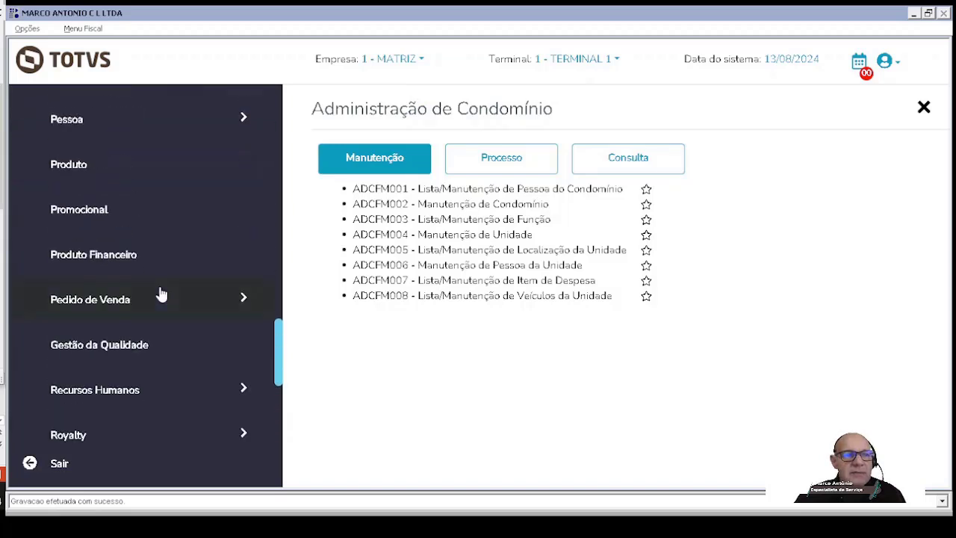
scroll(170, 204, "up", 3)
scroll(170, 204, "up", 6)
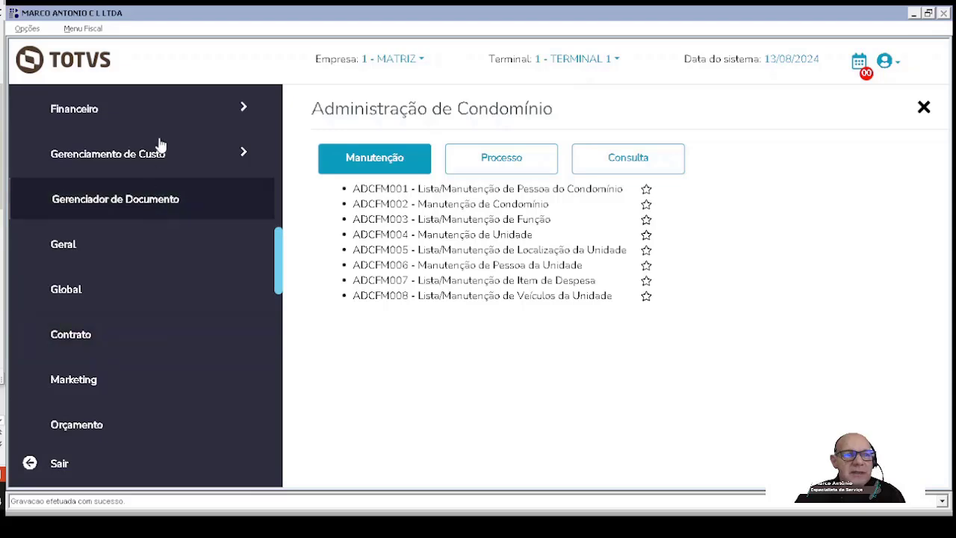
left_click(246, 106)
left_click(122, 211)
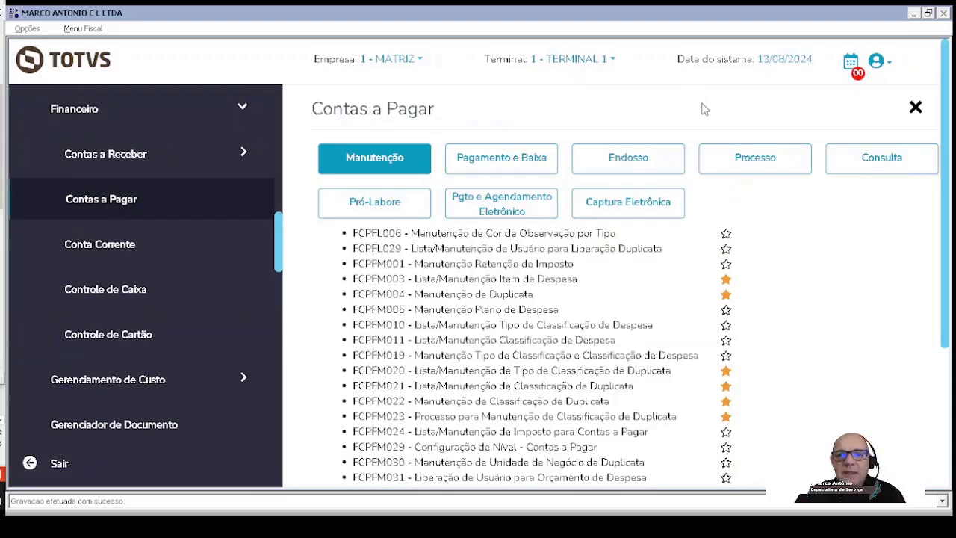
- Open the routine FCPFP006 - Endosso de Cheque para Pagamento de Fornecedor from the Endosso group
left_click(646, 169)
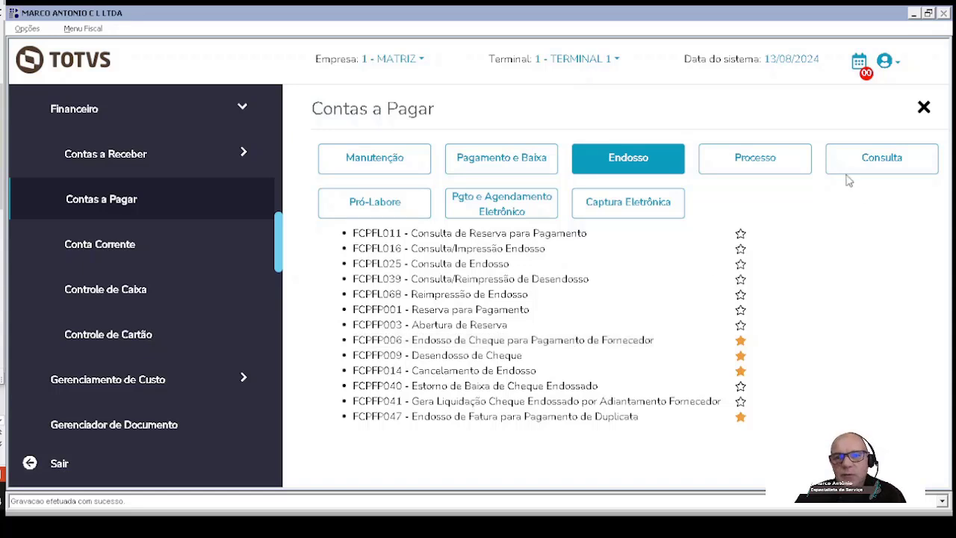
left_click(768, 161)
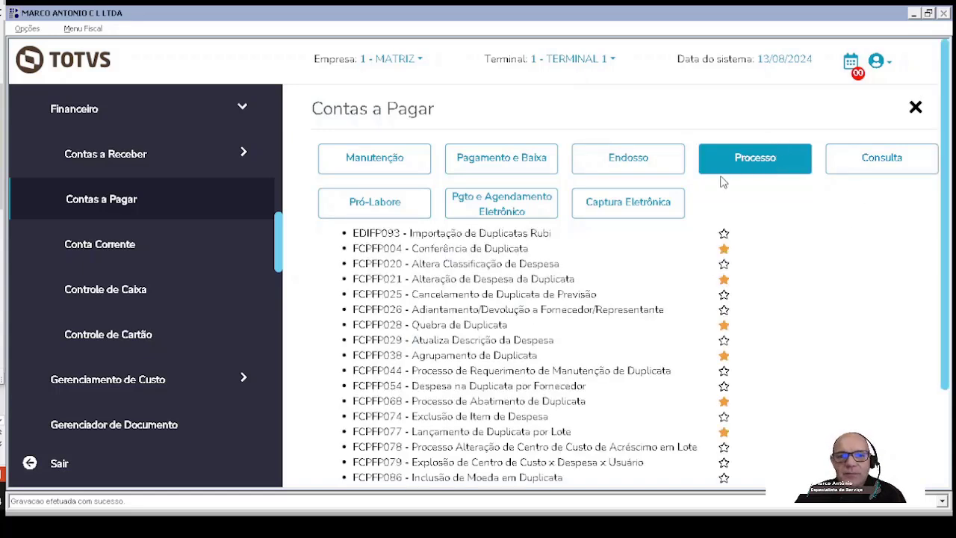
left_click(619, 171)
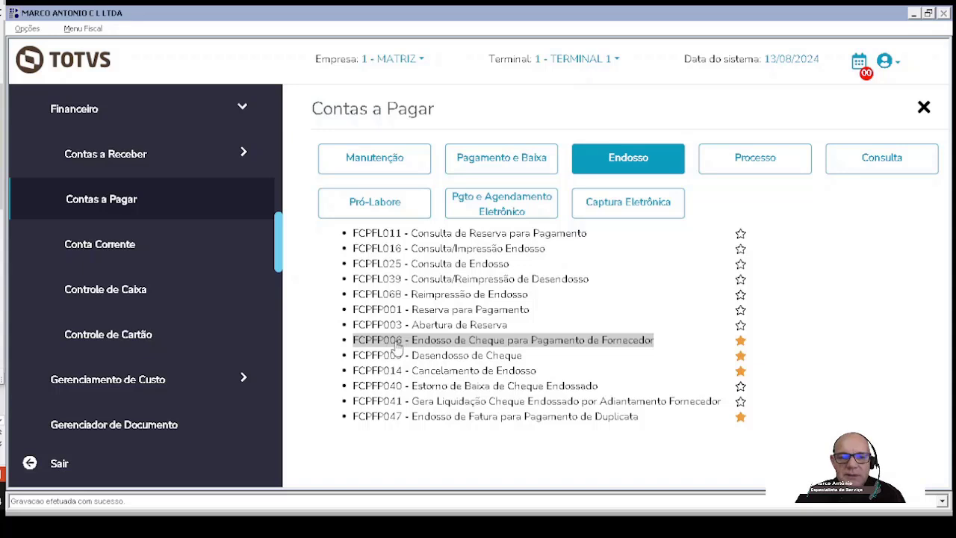
left_click(398, 345)
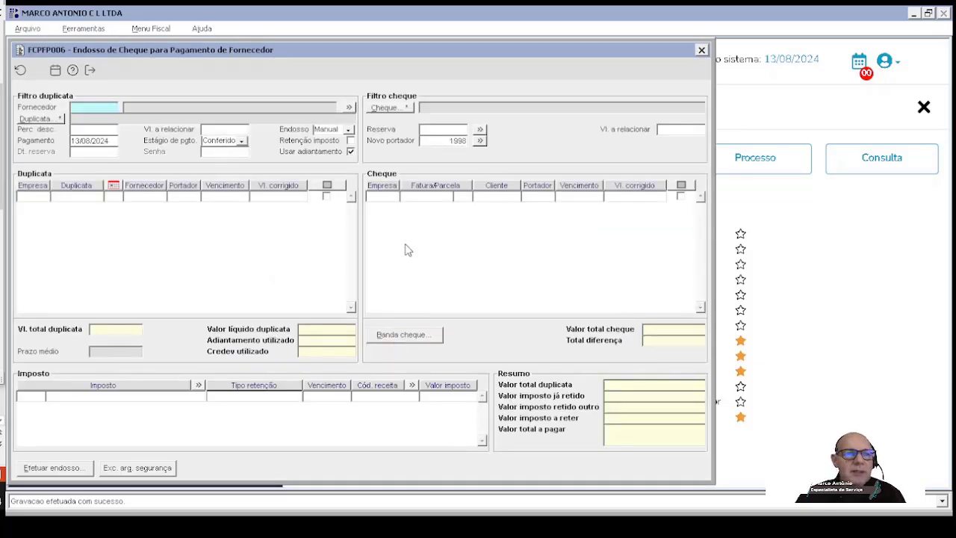
- Choose Conferido as the payment stage and filter the duplicatas by due date from 13/08/2024 to 13/08/2024
left_click(242, 141)
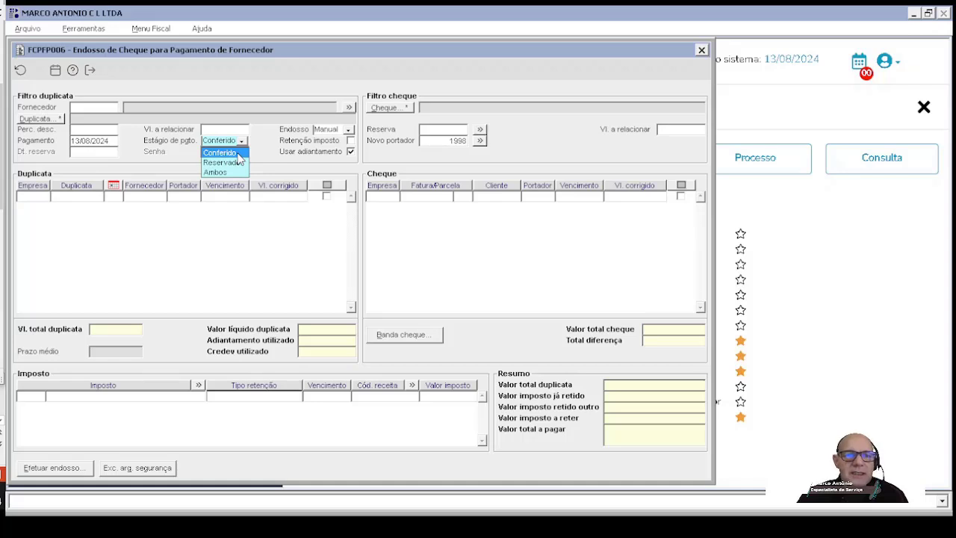
left_click(237, 154)
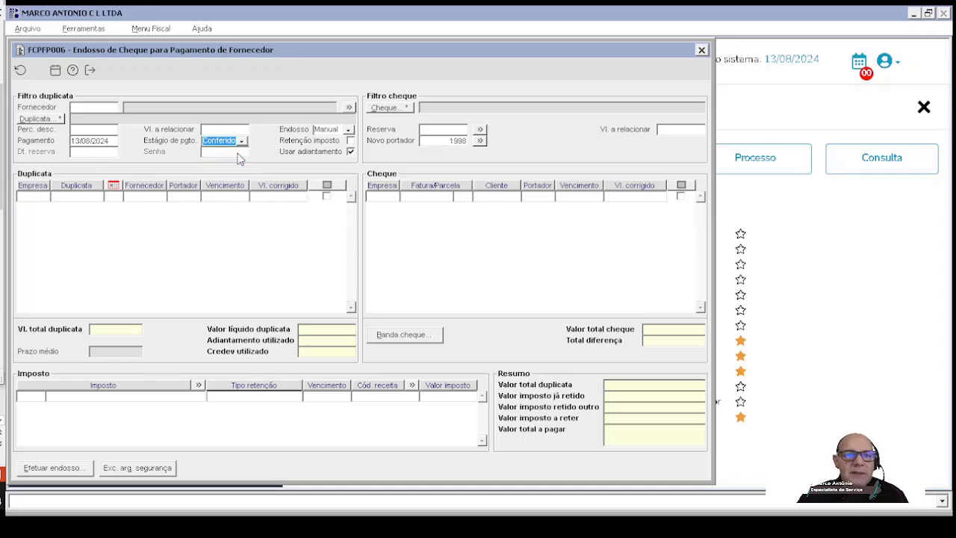
left_click(105, 109)
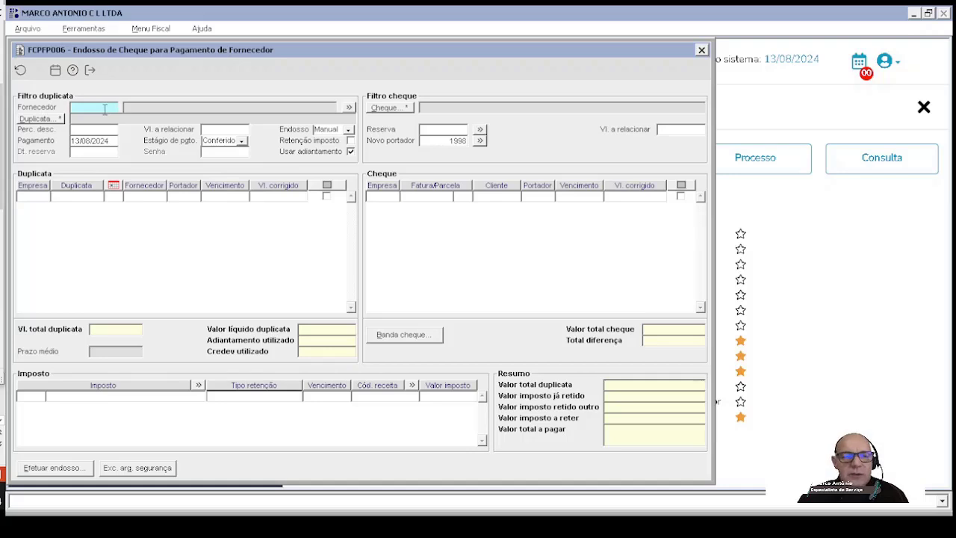
left_click(50, 120)
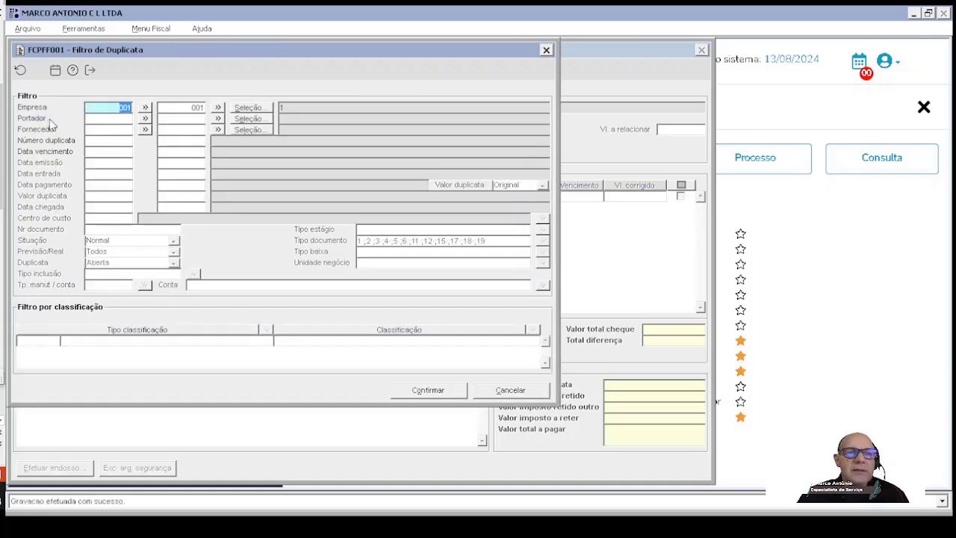
left_click(101, 152)
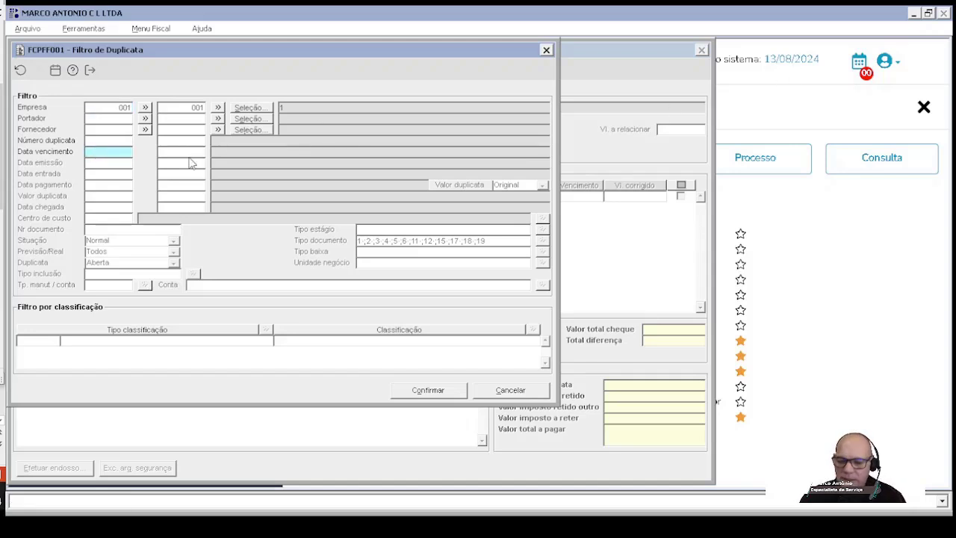
type("13082024")
key("Tab")
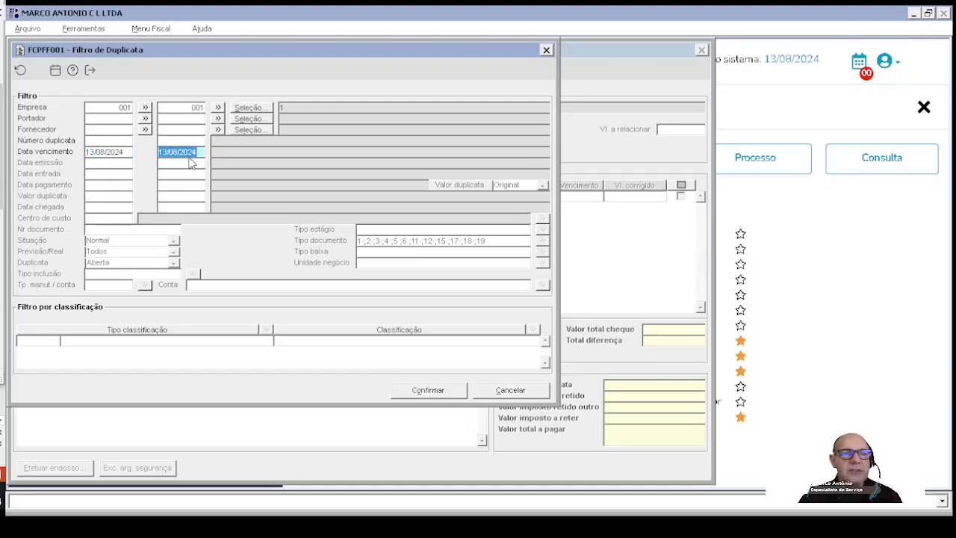
key("Tab")
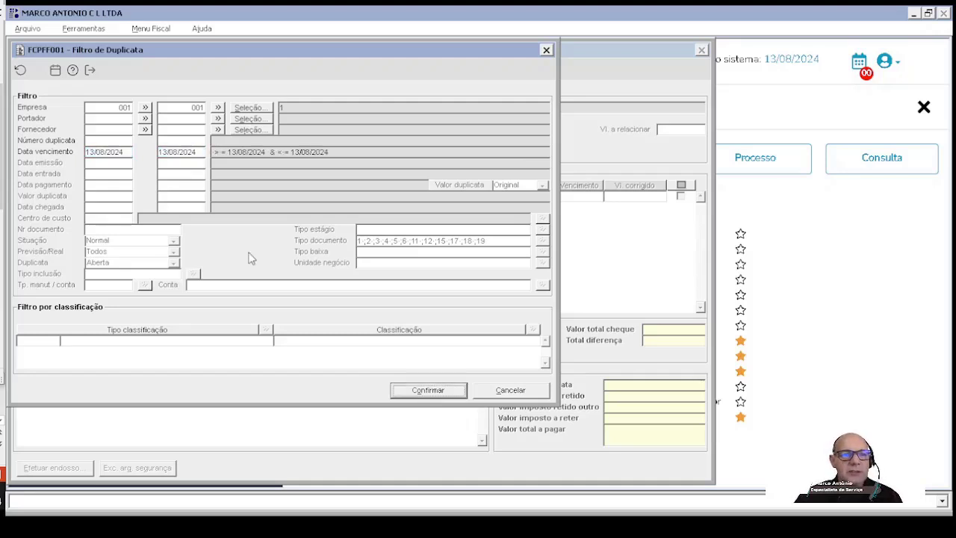
left_click(416, 393)
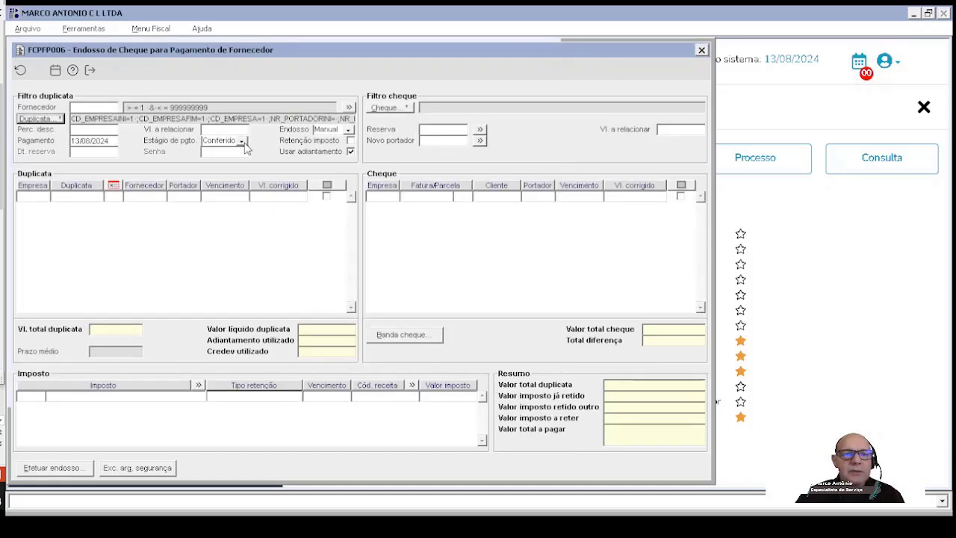
- Choose Manual as the Endosso type, turn off Usar adiantamento, and load the filtered duplicatas
left_click(349, 131)
left_click(350, 136)
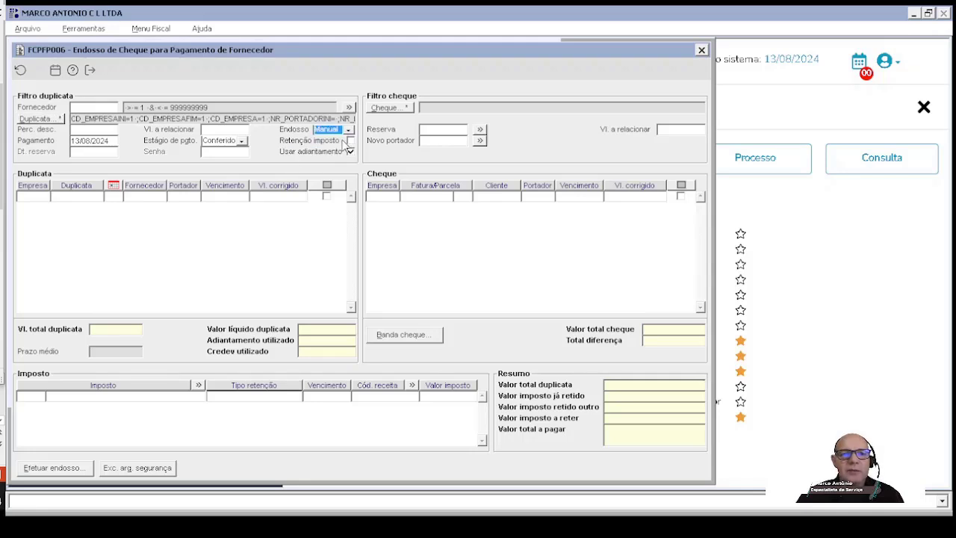
left_click(351, 152)
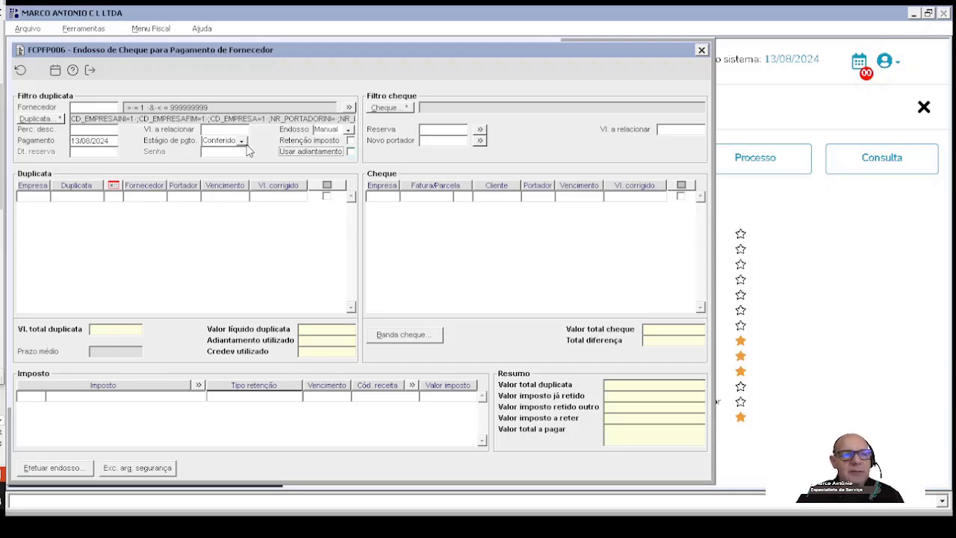
key("Tab")
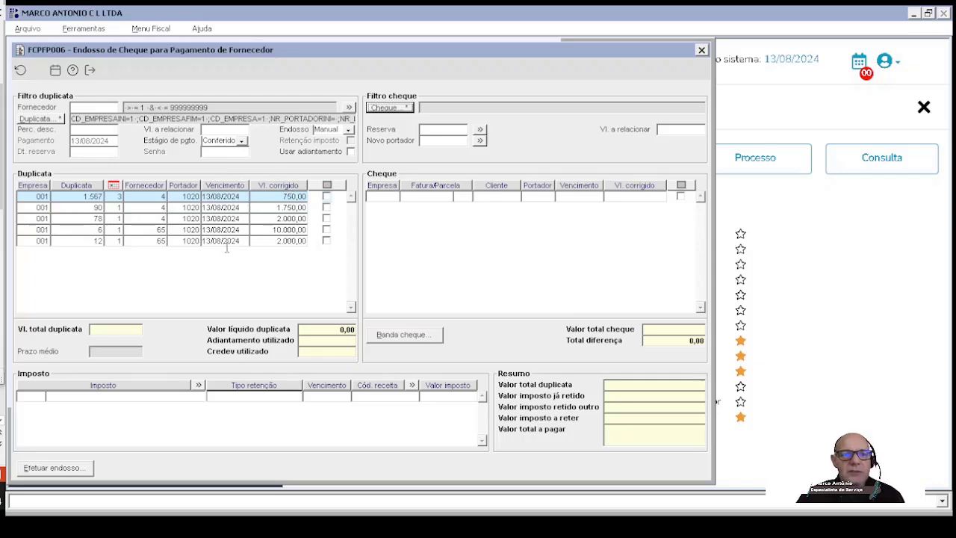
- Mark all the listed duplicatas at once and clear the whole selection again
left_click(328, 184)
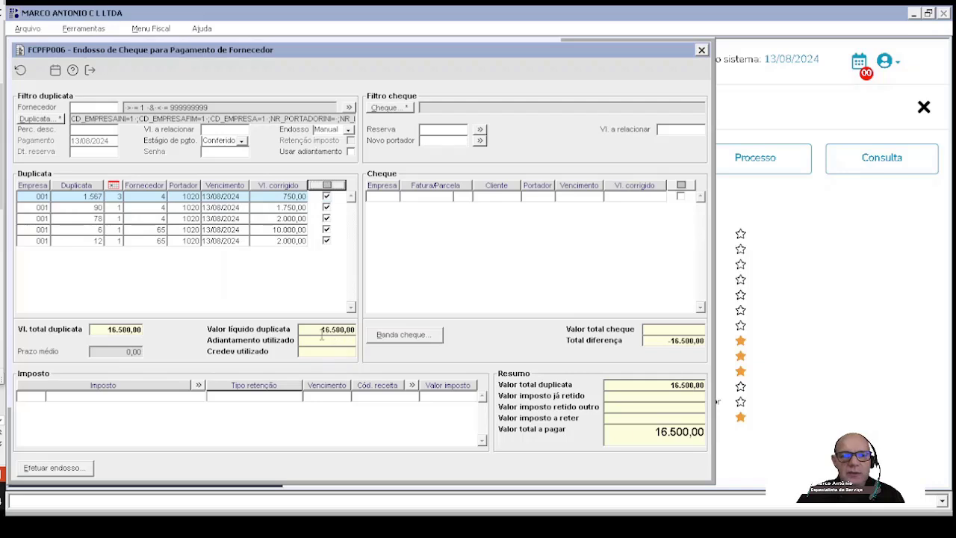
left_click(327, 185)
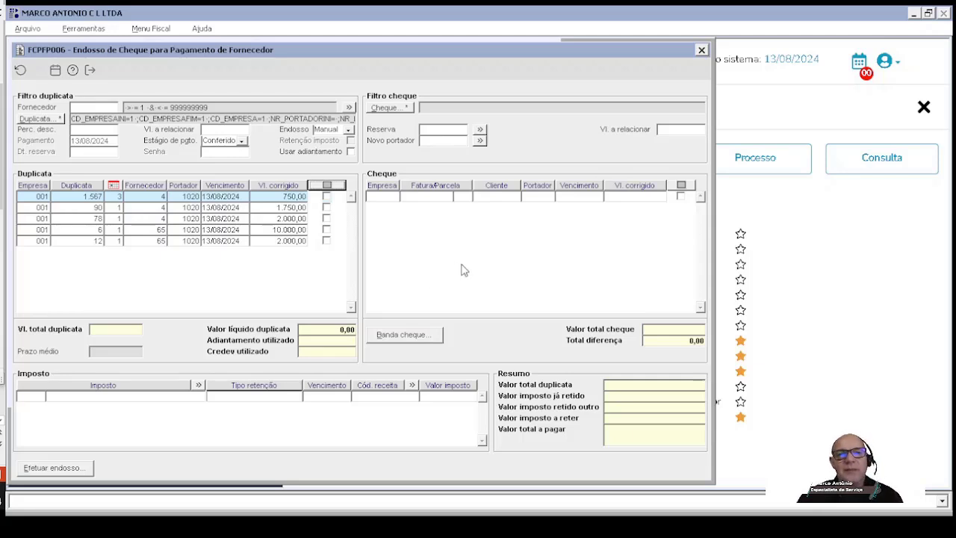
- Filter the cheques by a due date of 13/08 in Filtro de Fatura and confirm the filter
left_click(399, 109)
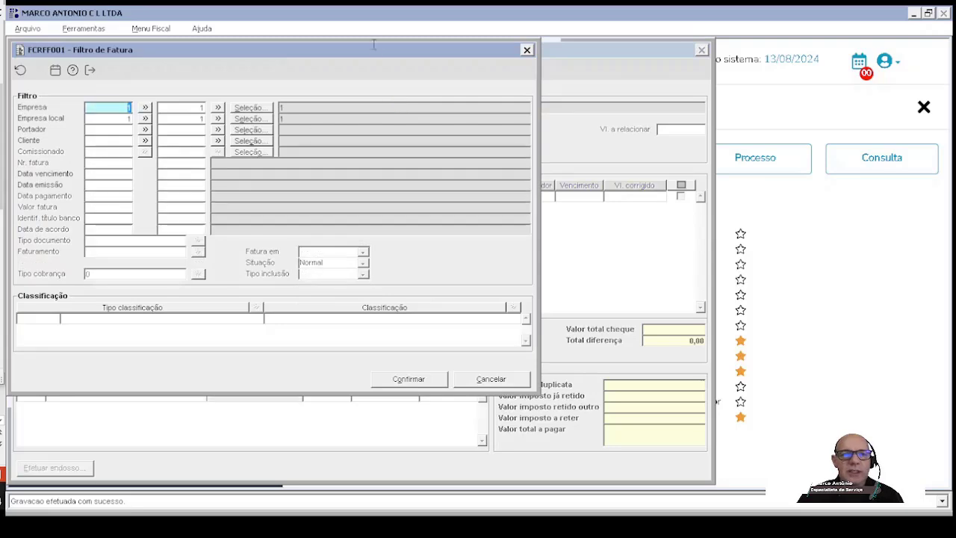
left_click_drag(372, 55, 410, 67)
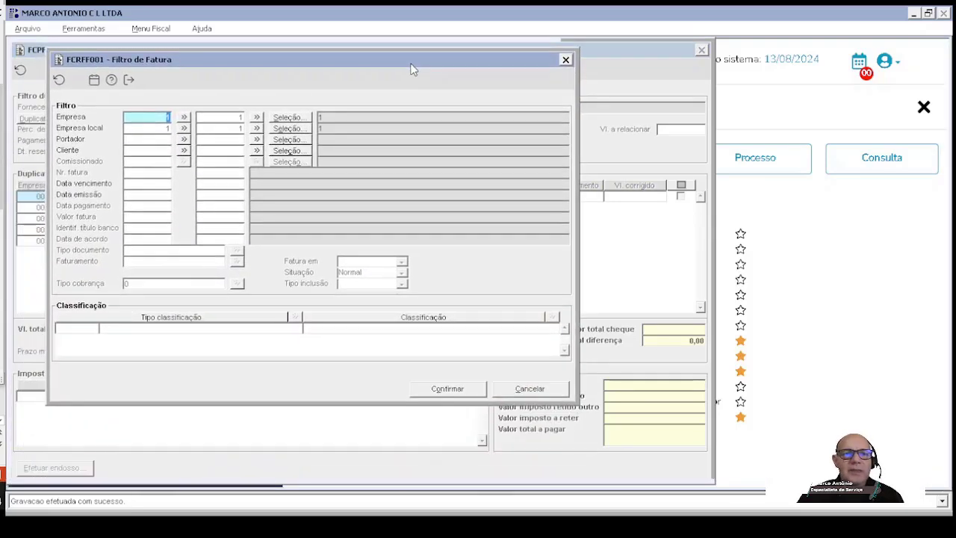
left_click(151, 182)
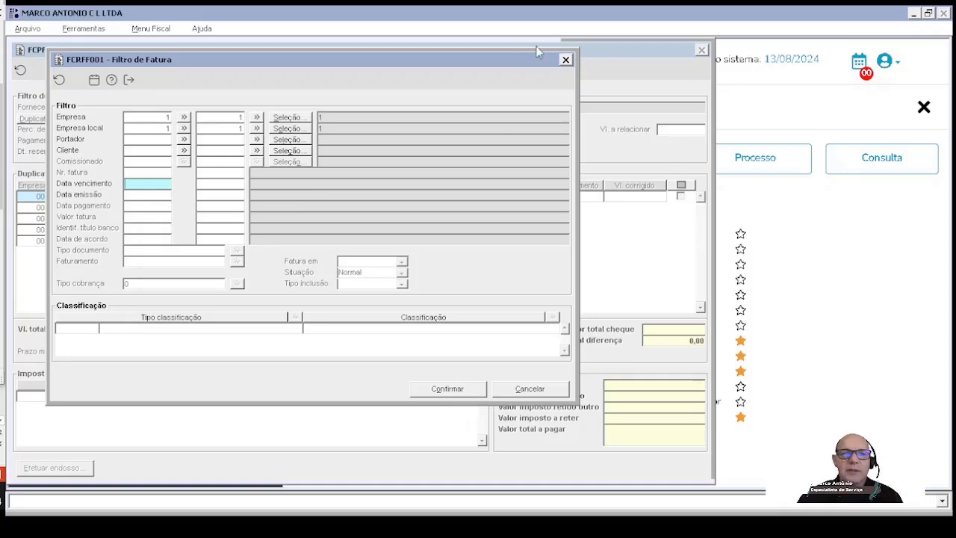
left_click_drag(544, 69, 597, 64)
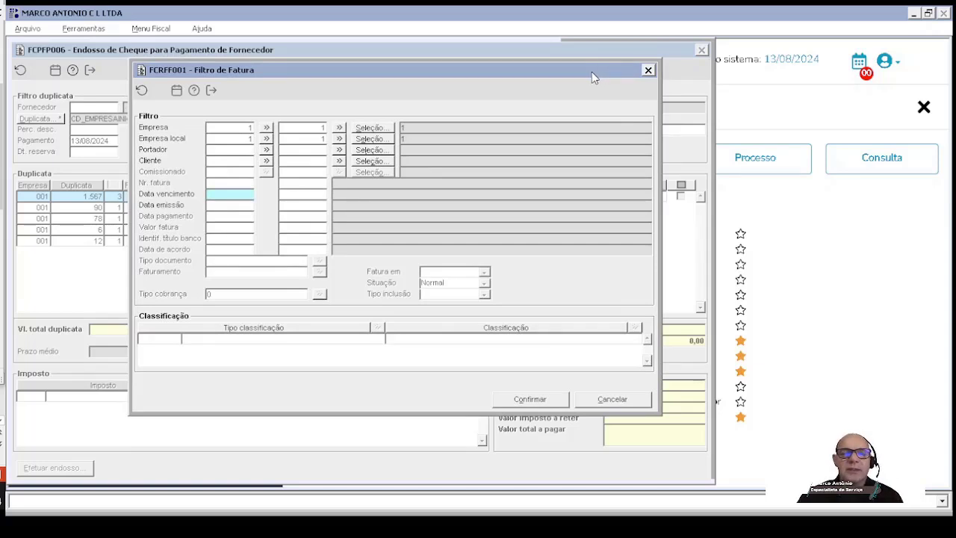
left_click_drag(594, 76, 640, 77)
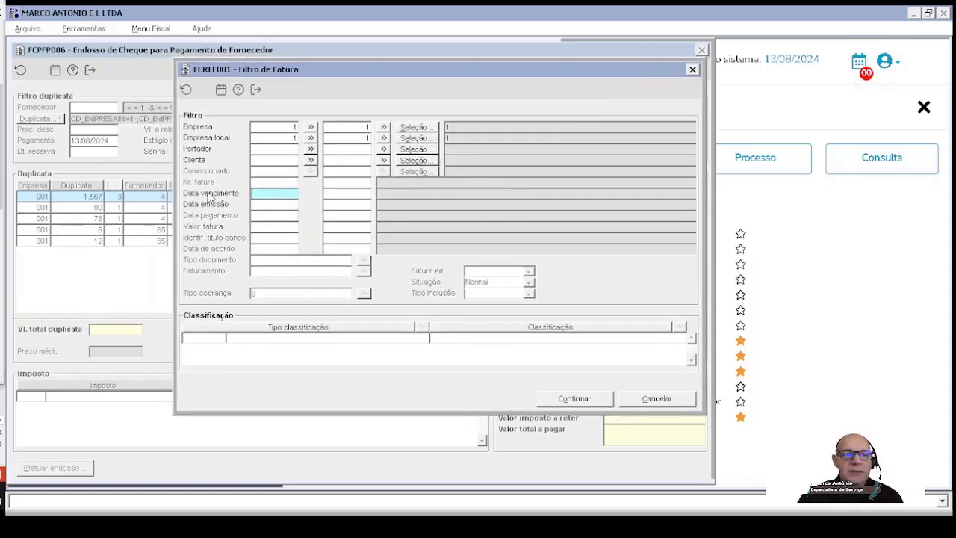
type("1308")
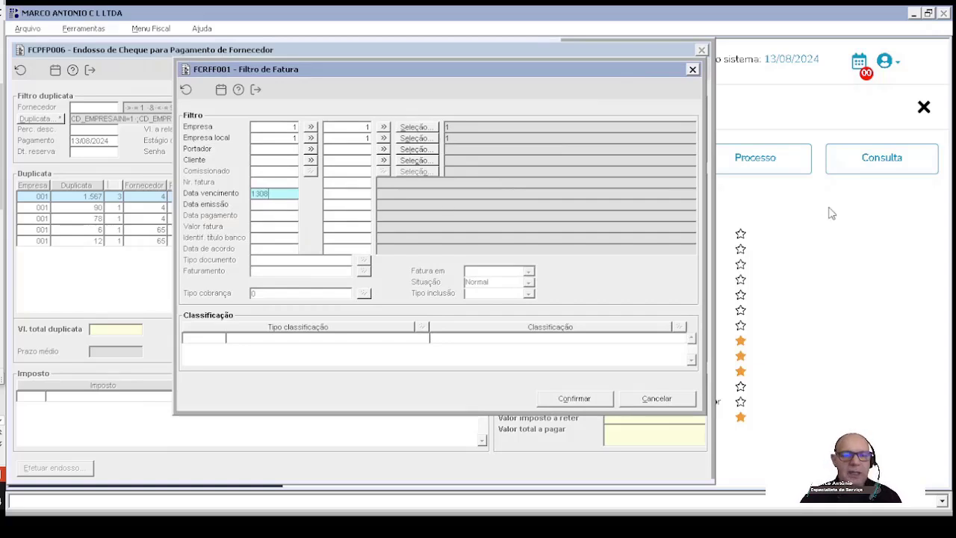
key("Tab")
key("Tab")
left_click(571, 400)
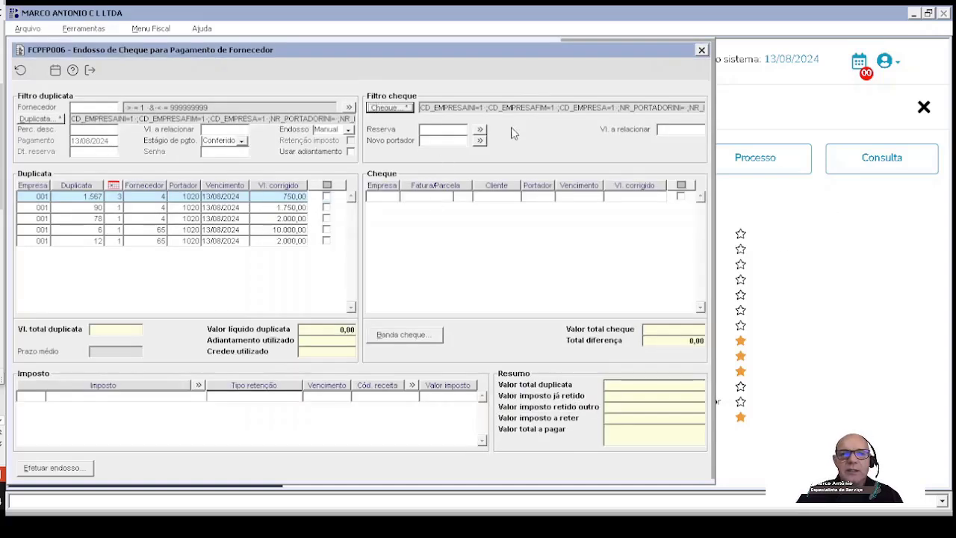
- Look up the portadores and set Novo portador to 1998 ENDOSSO FORNECEDOR
left_click(481, 140)
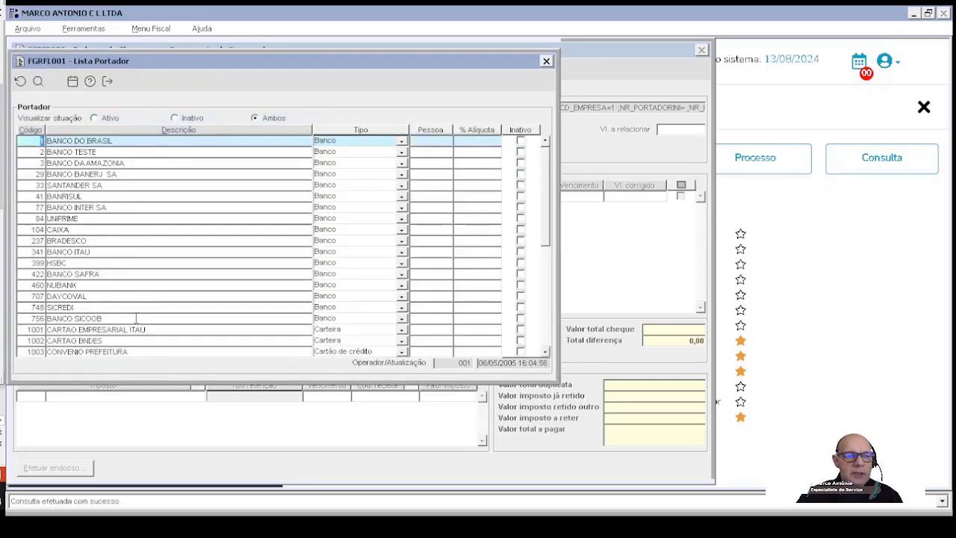
left_click_drag(546, 356, 546, 356)
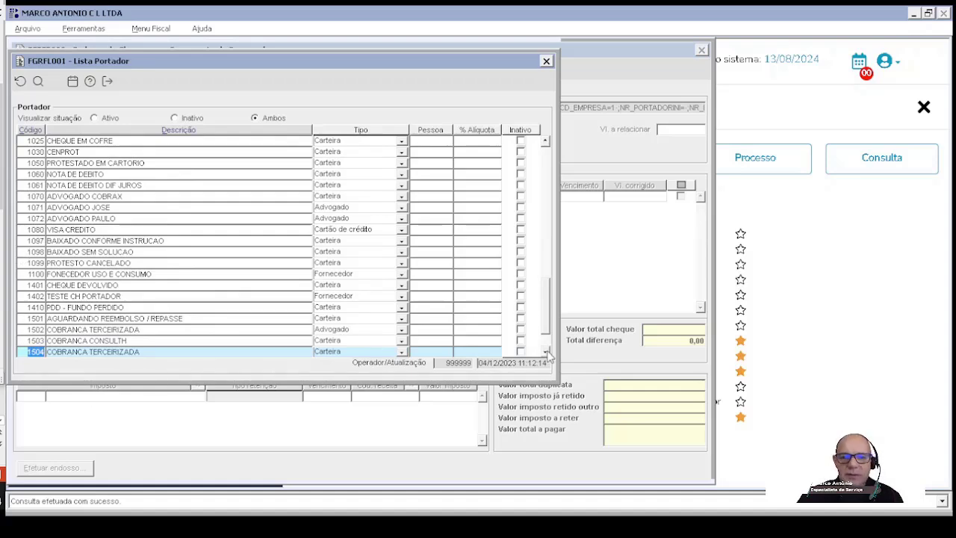
left_click_drag(548, 355, 550, 357)
left_click(28, 297)
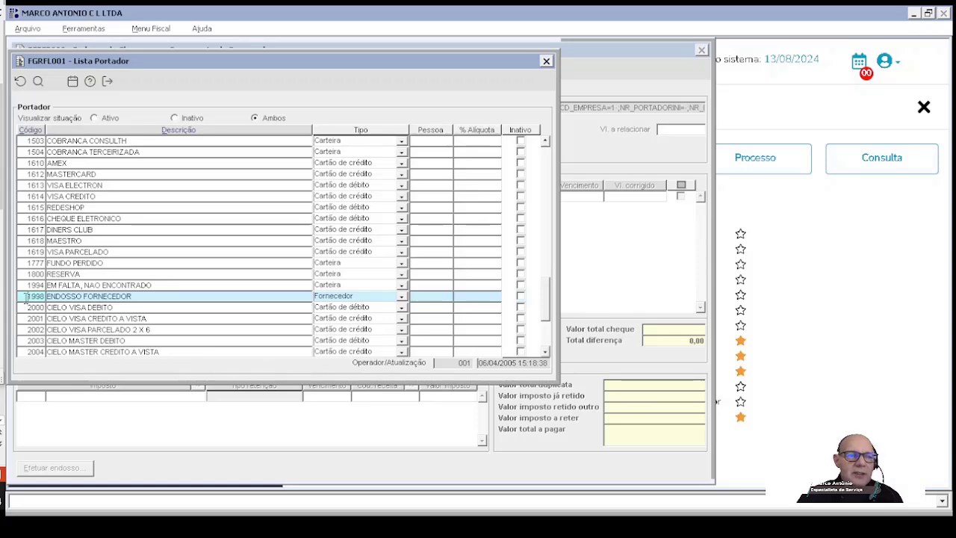
left_click(27, 298)
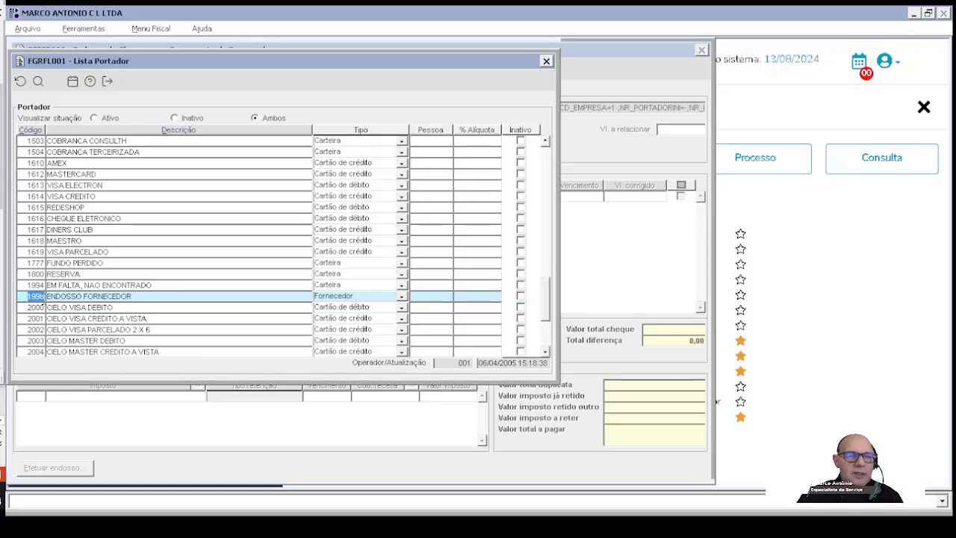
left_click(186, 299)
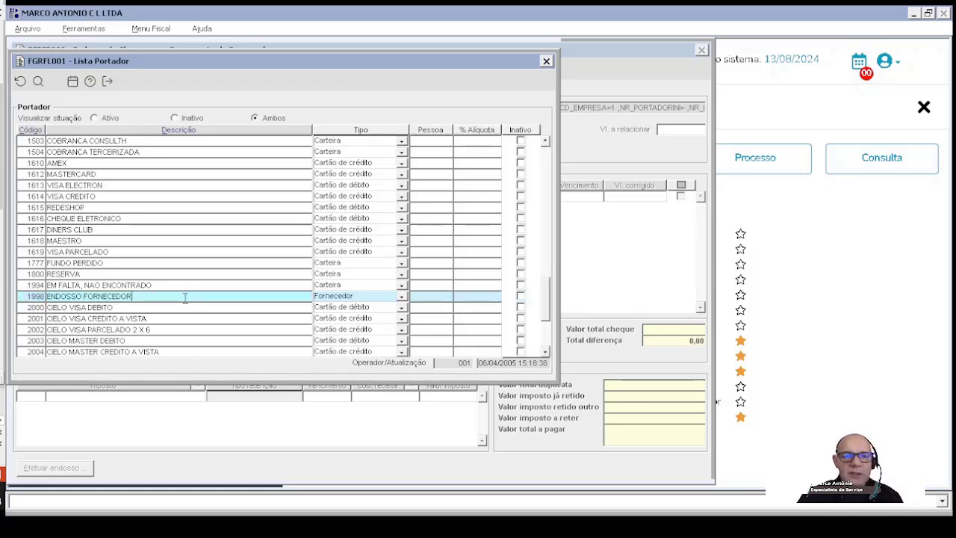
double_click(28, 297)
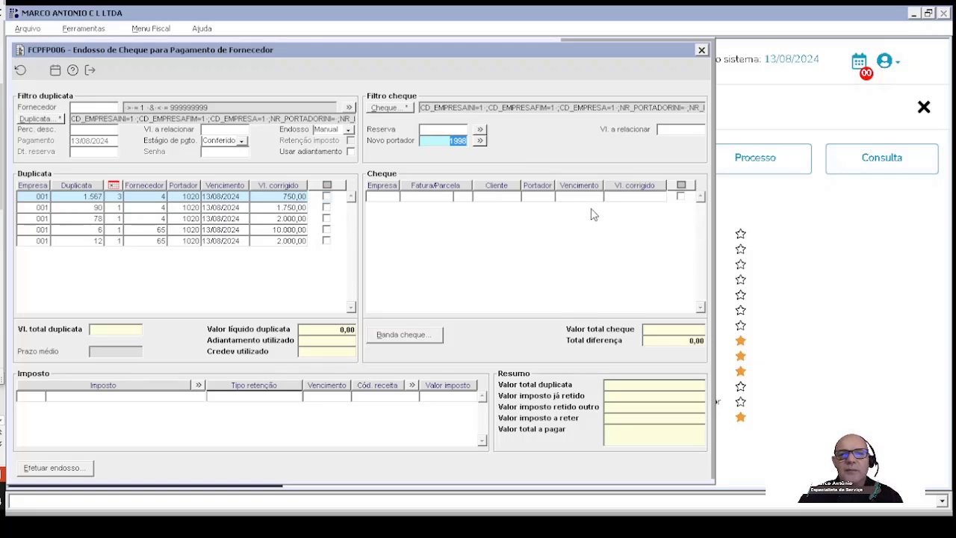
- List the filtered cheques and mark duplicatas 1.567 and 78 for payment
key("Tab")
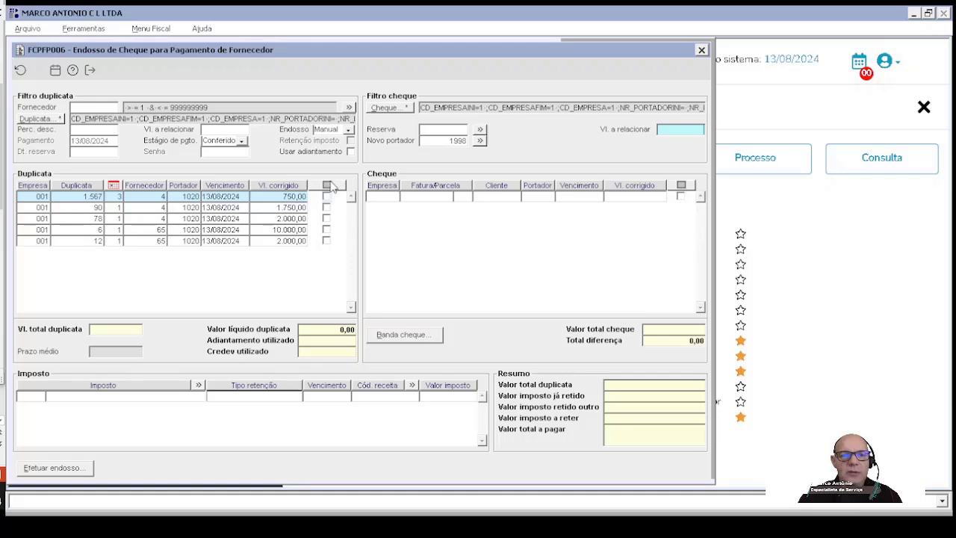
left_click(328, 188)
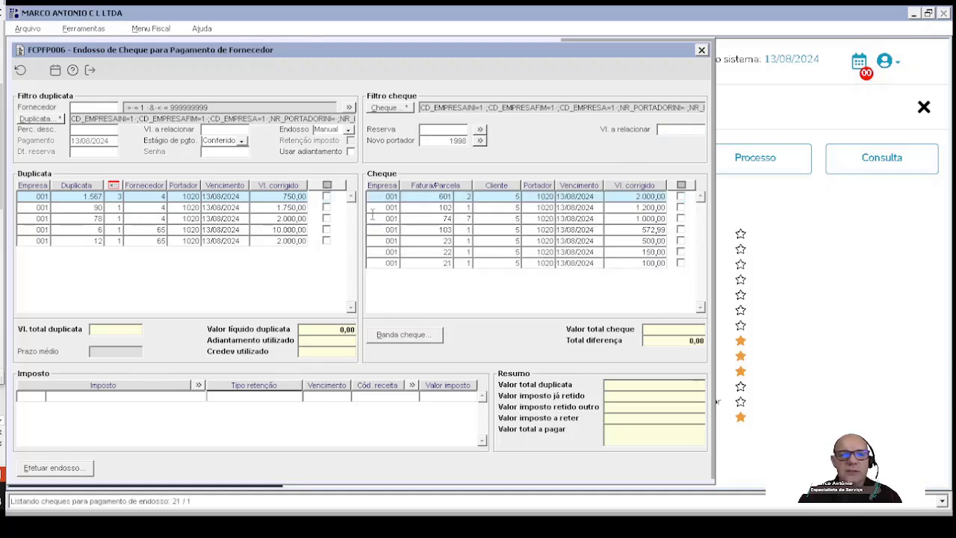
left_click(327, 197)
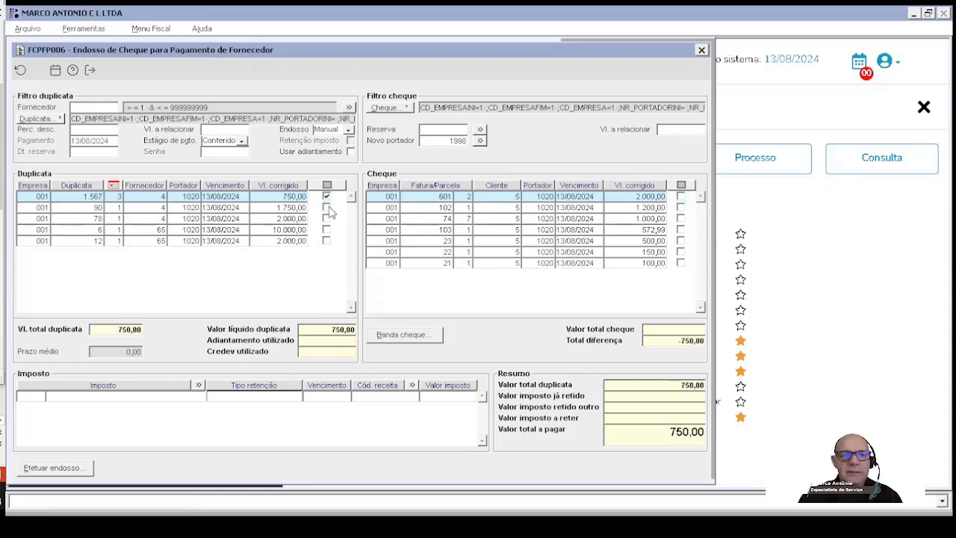
left_click(327, 219)
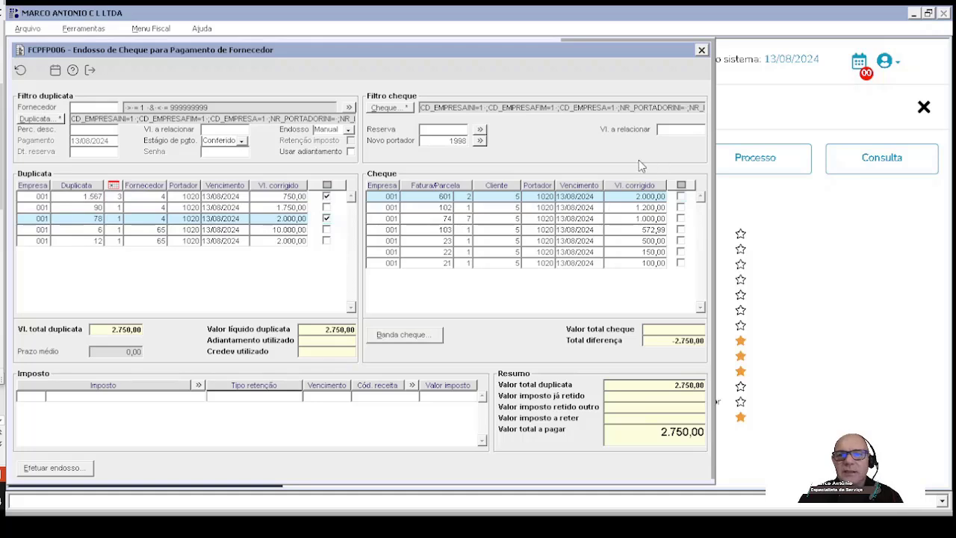
- Set the cheque filter's Vl. a relacionar to 2750,00 and apply it to the cheque list
left_click(689, 135)
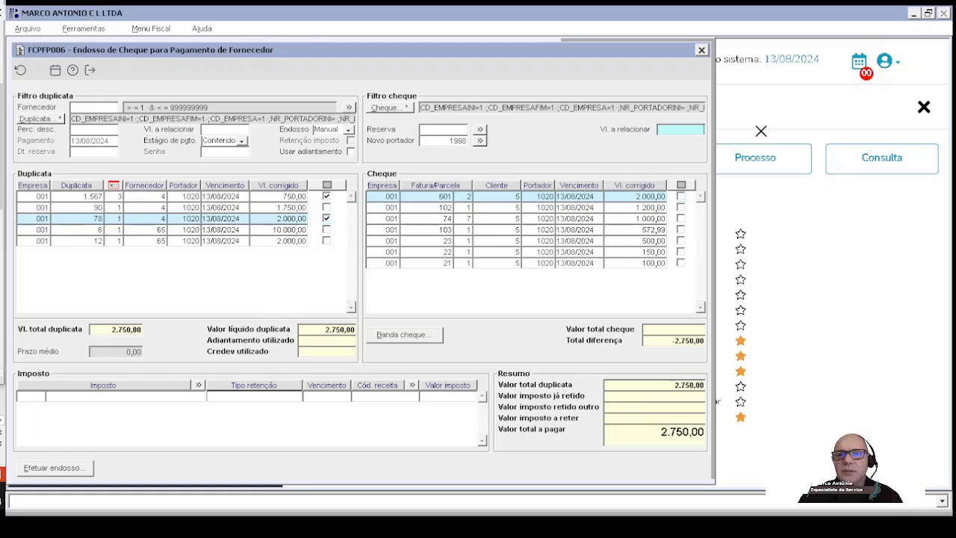
type("21750")
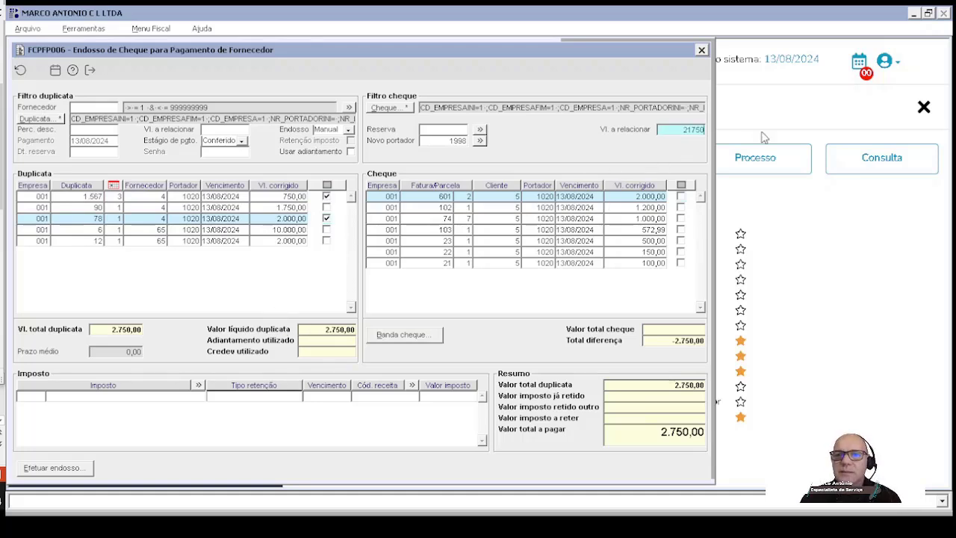
key("BackSpace")
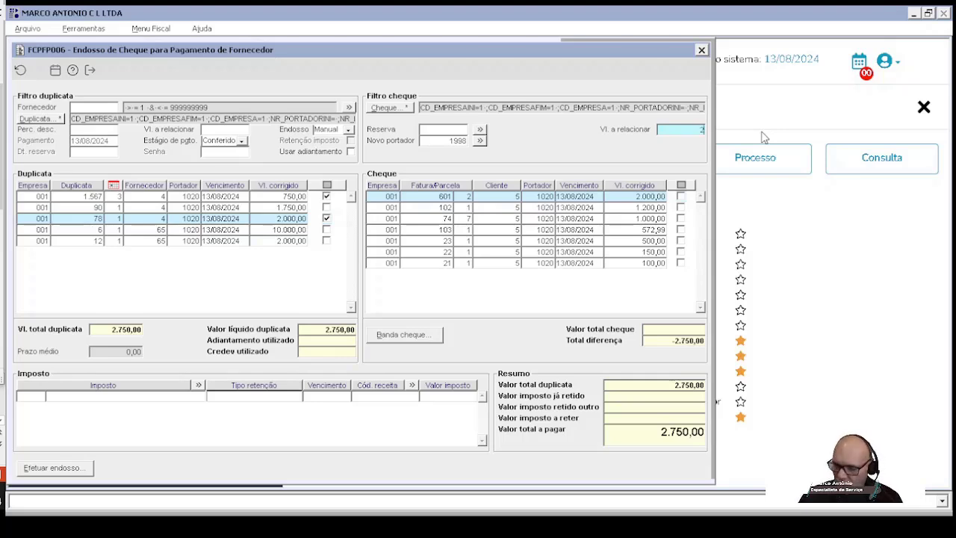
type(",00")
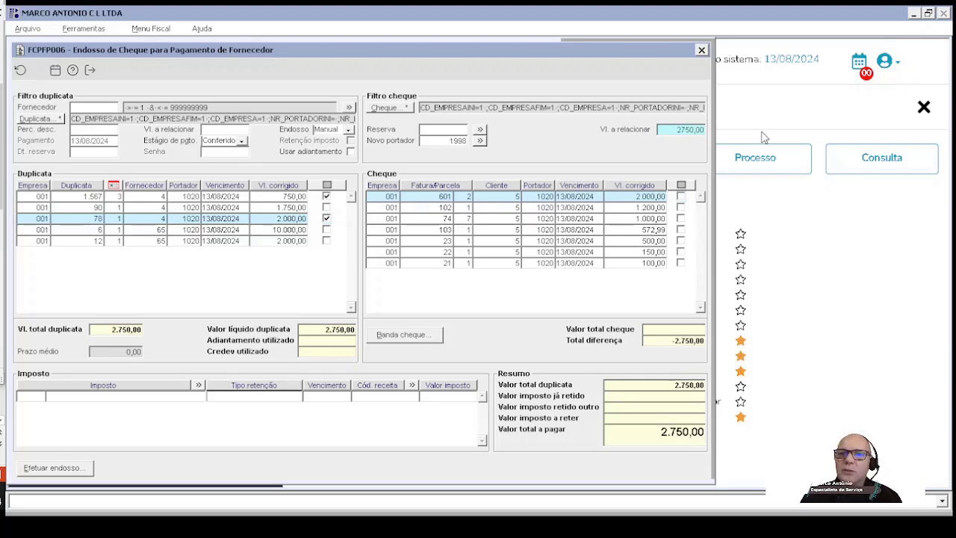
key("Tab")
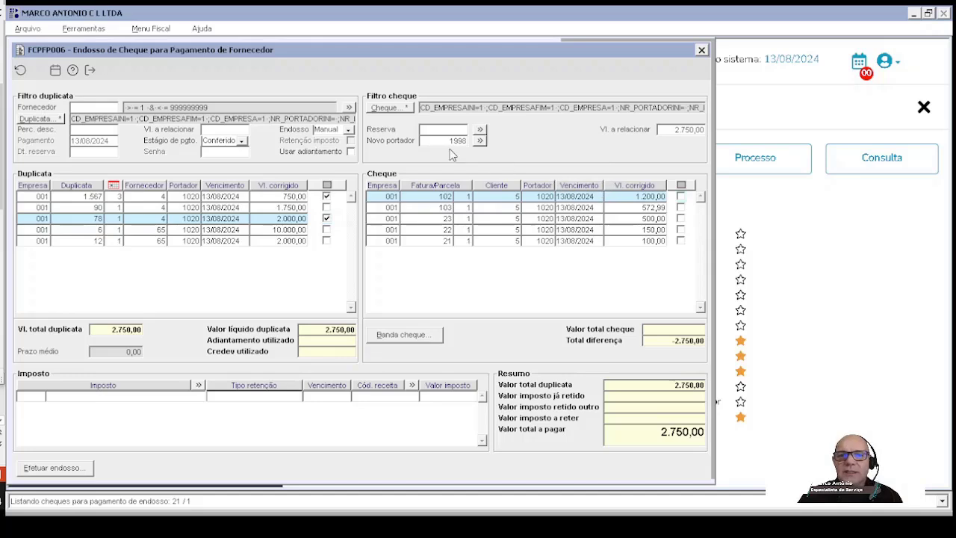
- Mark all the listed cheques at once and clear the whole selection again
left_click(673, 130)
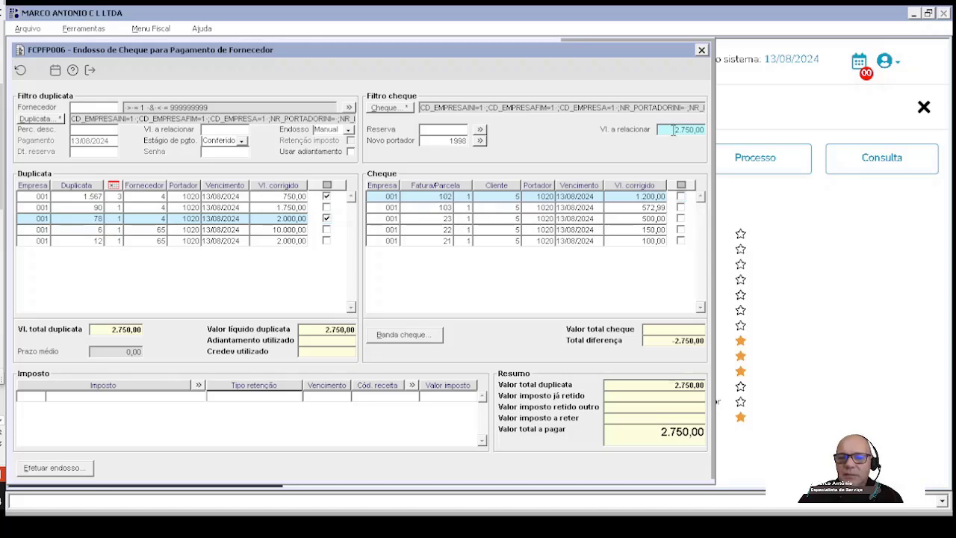
left_click(683, 187)
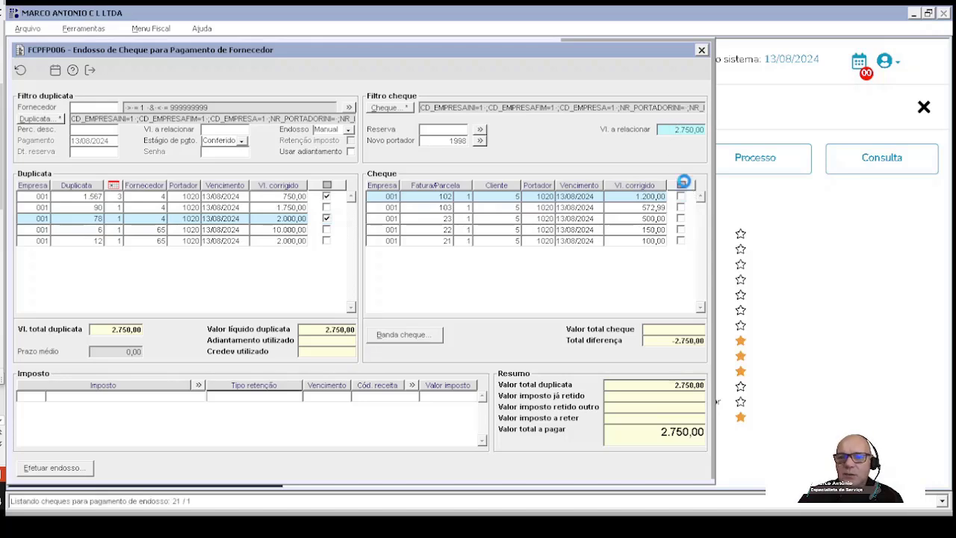
left_click(681, 186)
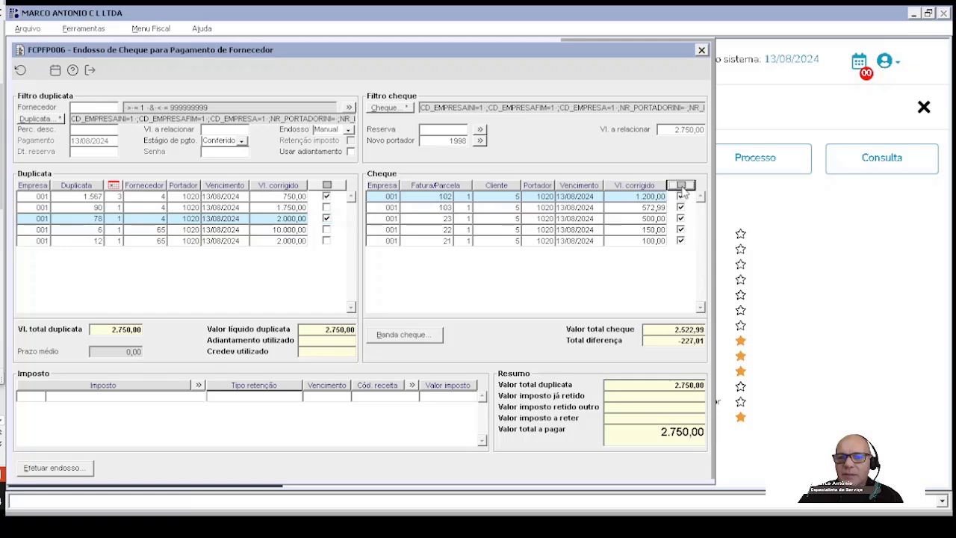
left_click(681, 185)
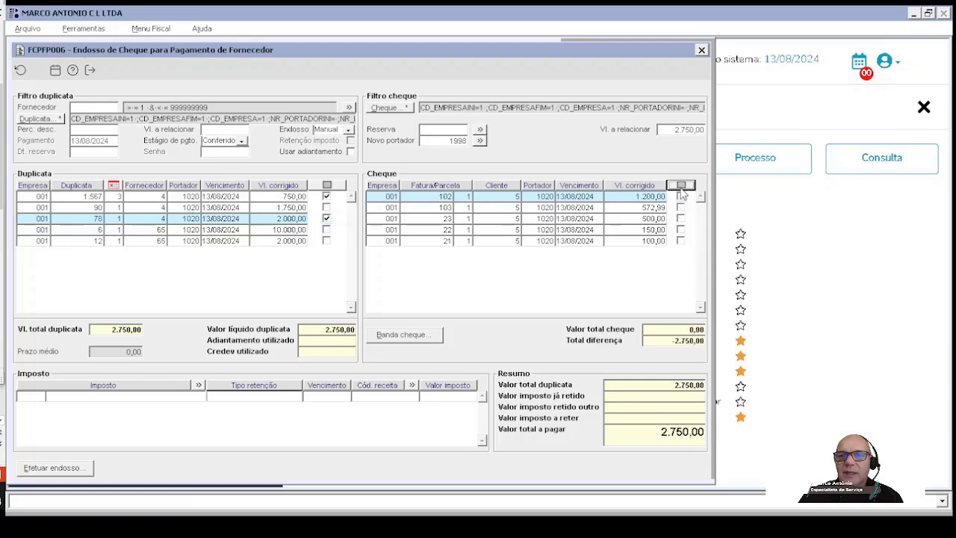
- Mark the cheques of faturas 102, 23, 22 and 21 for the endorsement
left_click(632, 209)
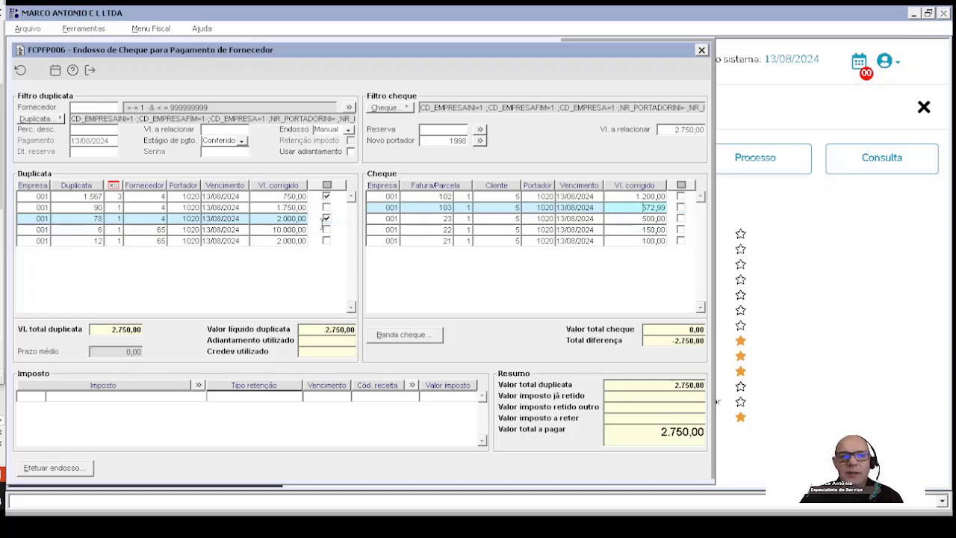
left_click(681, 197)
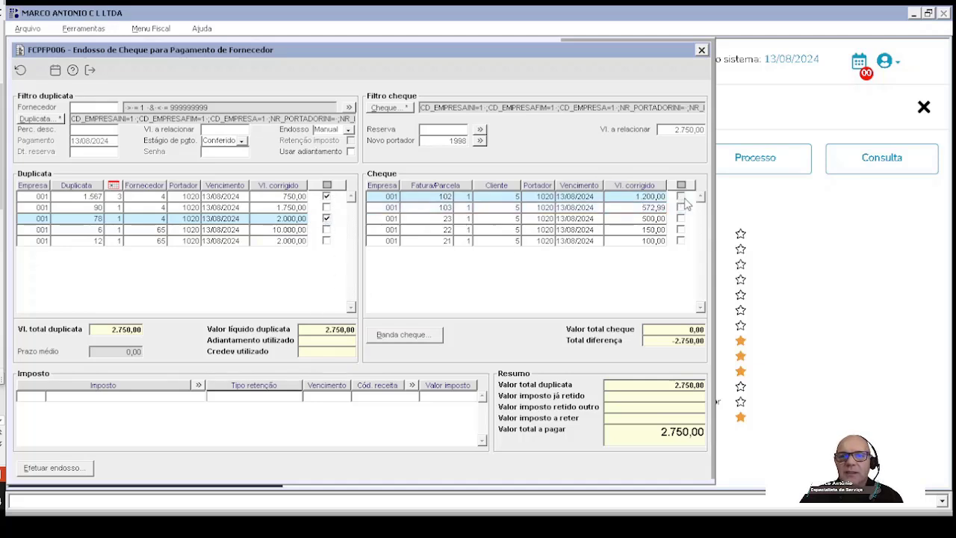
left_click(682, 221)
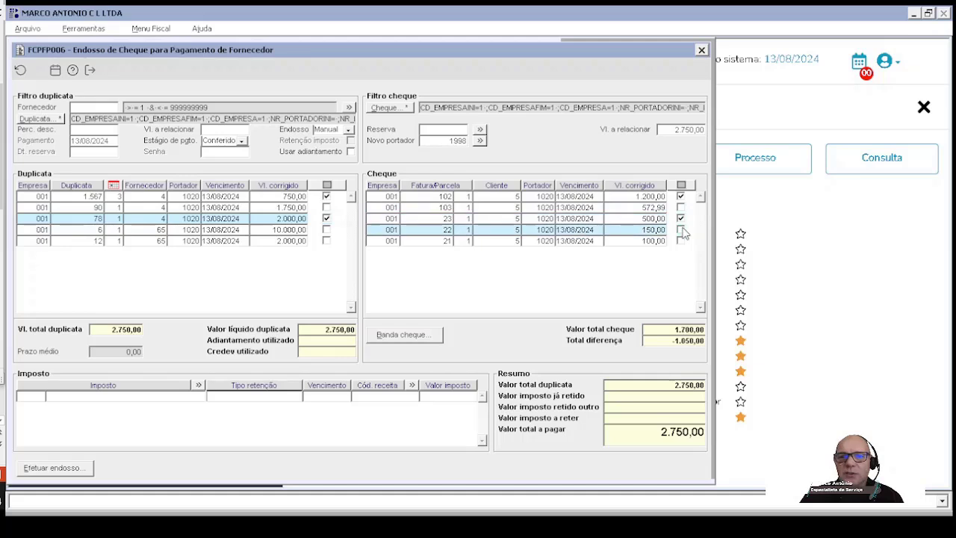
left_click(681, 231)
left_click(681, 242)
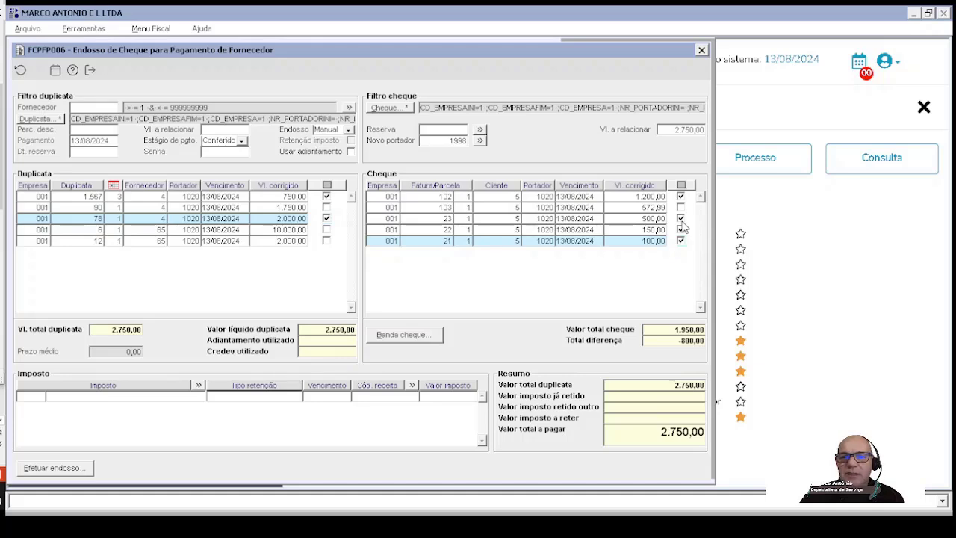
- Unmark duplicata 78 and the cheque of fatura 102 so that the cheque total matches duplicata 1.567
left_click(327, 218)
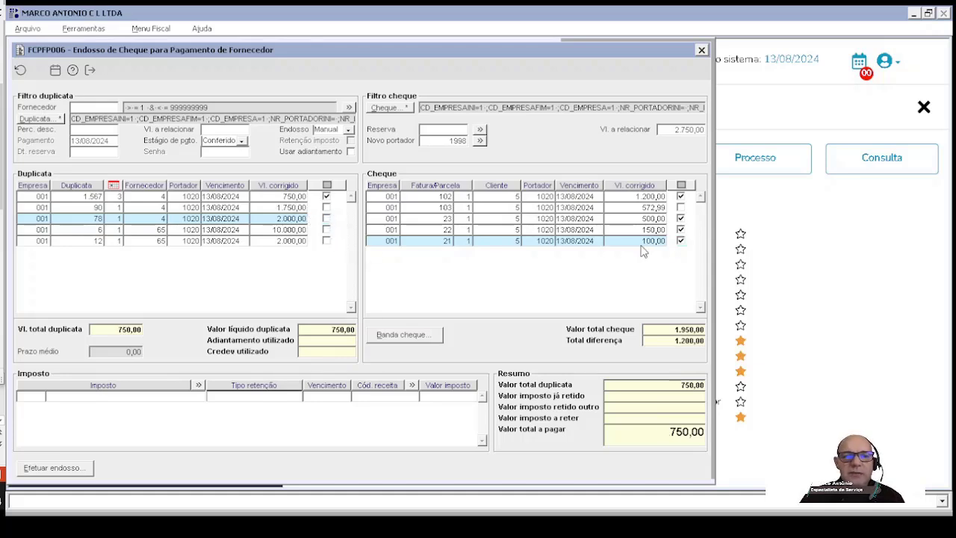
left_click(684, 199)
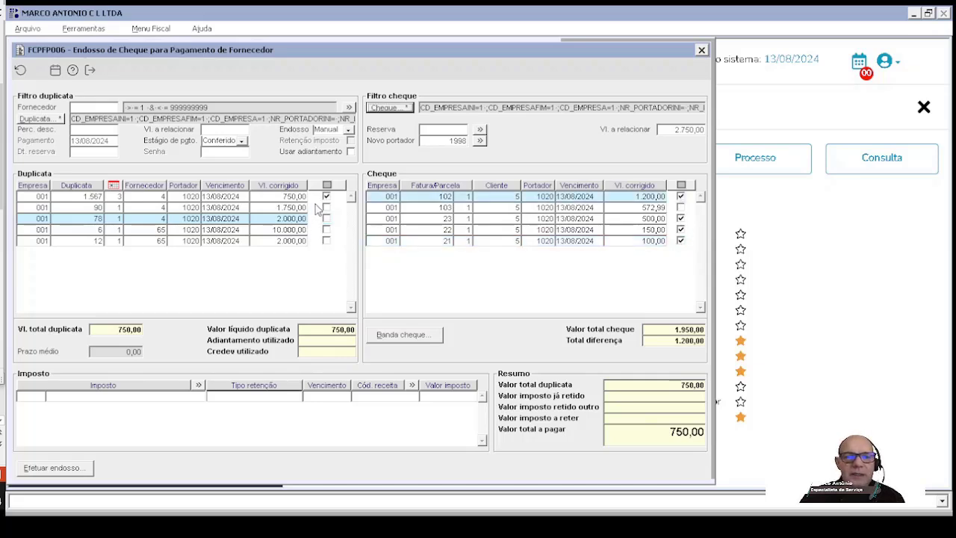
left_click(681, 198)
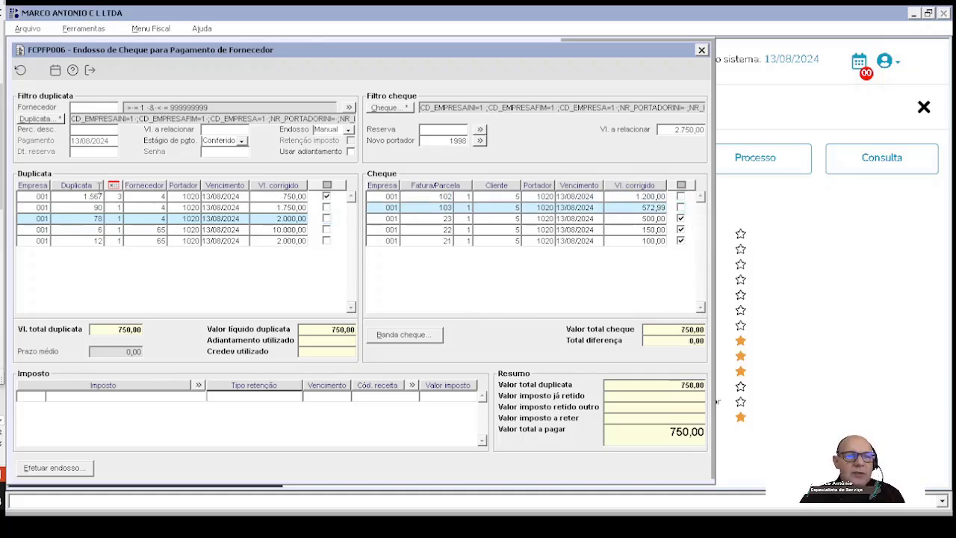
left_click(138, 197)
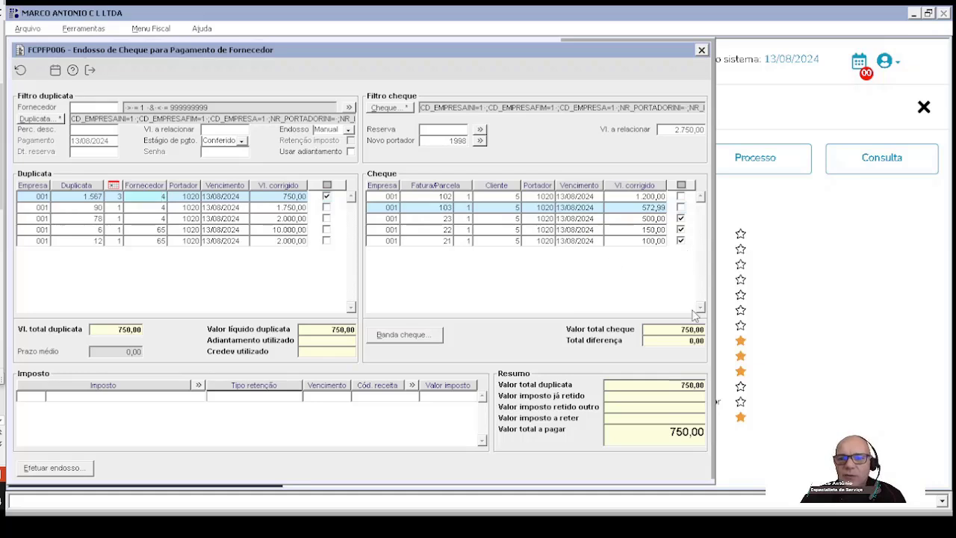
- Carry out the endorsement of the marked cheques, finalize it in Endosso Manual de Cheque and dismiss the message
left_click(75, 467)
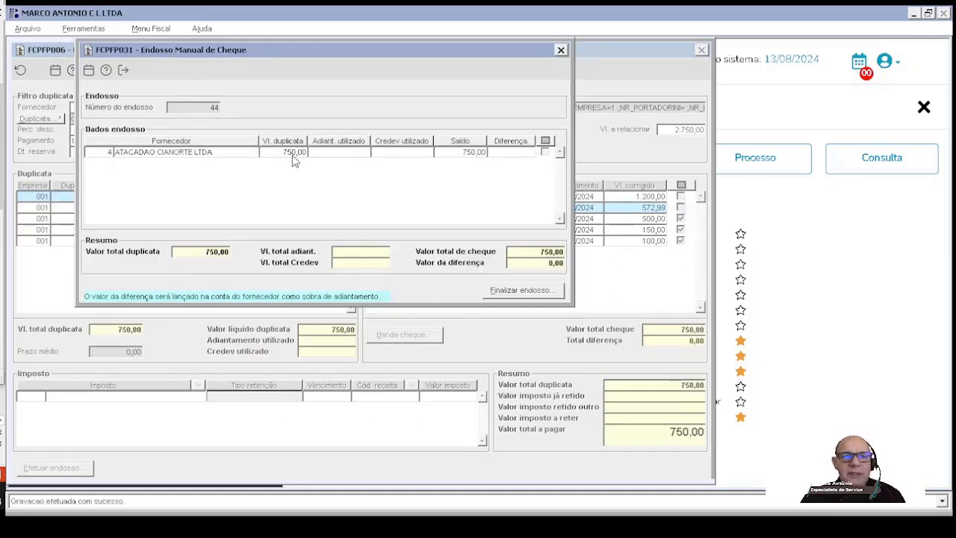
left_click(514, 290)
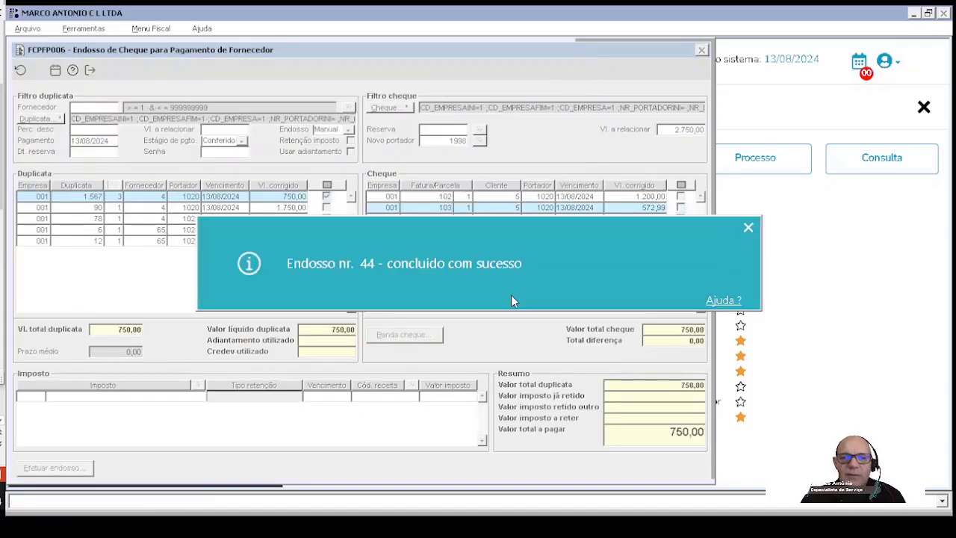
left_click(750, 228)
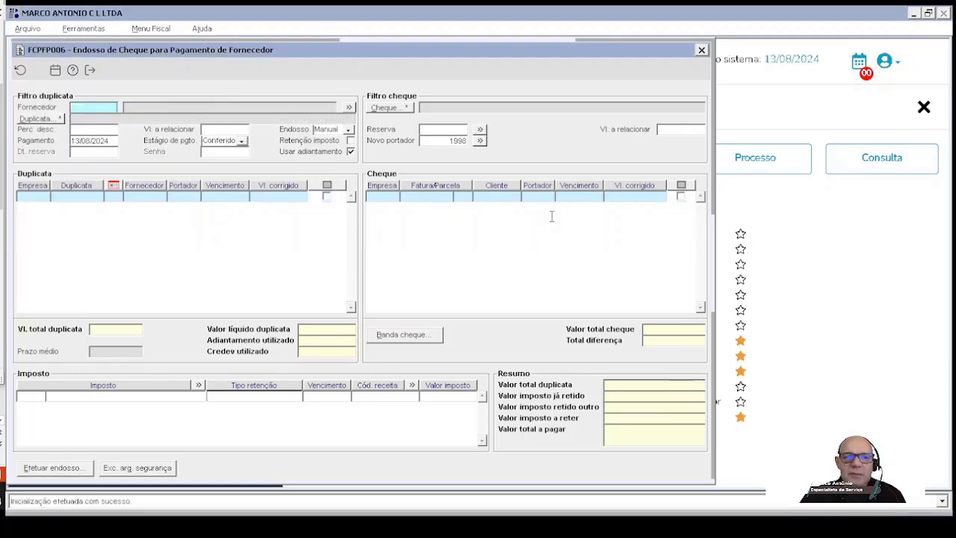
- Filter the duplicatas by a due date of 13/08/2024, turn off Usar adiantamento and load the list
left_click(60, 118)
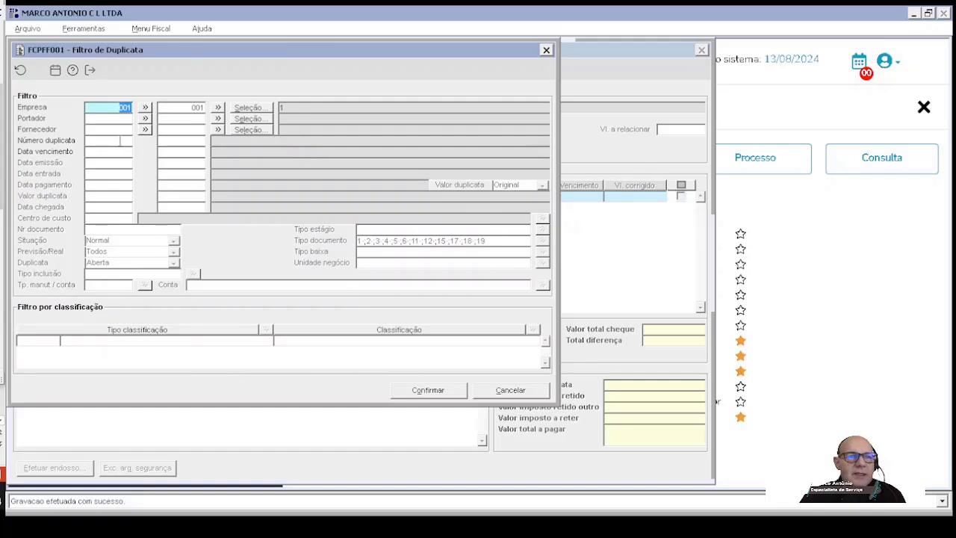
left_click(114, 151)
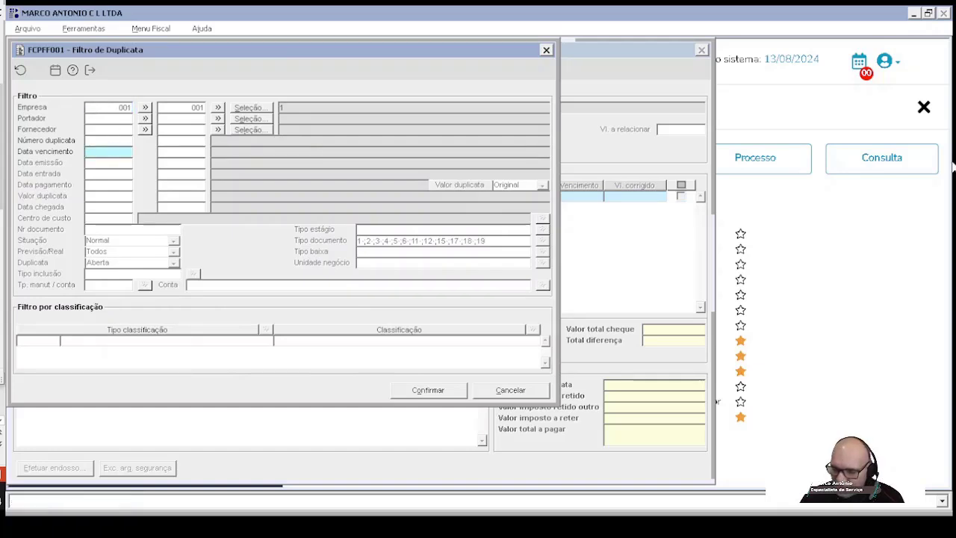
type("13/0")
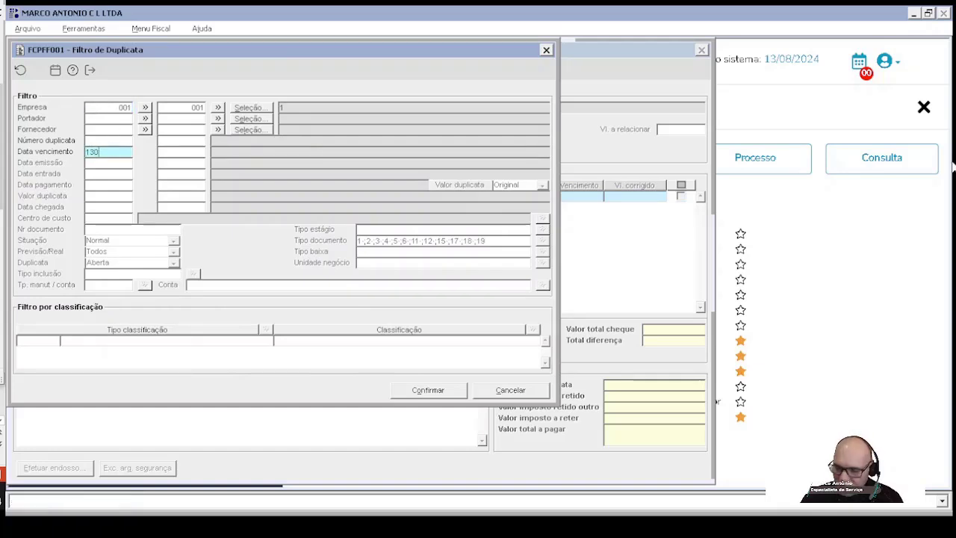
type("8")
key("Tab")
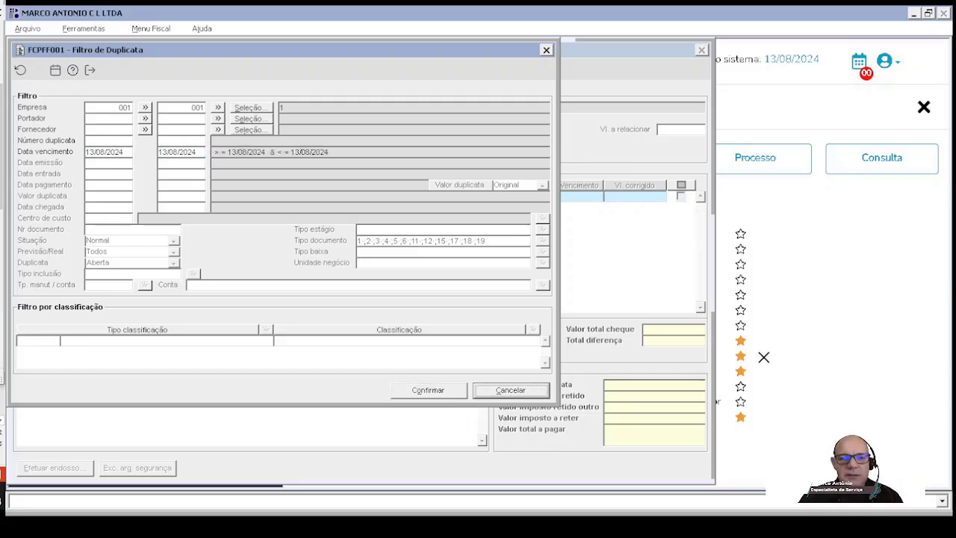
left_click(447, 388)
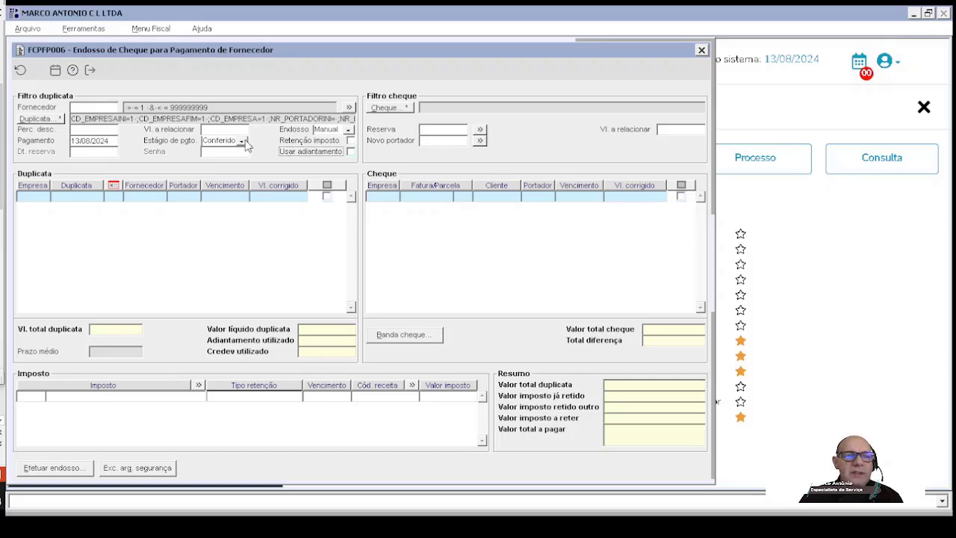
left_click(273, 195)
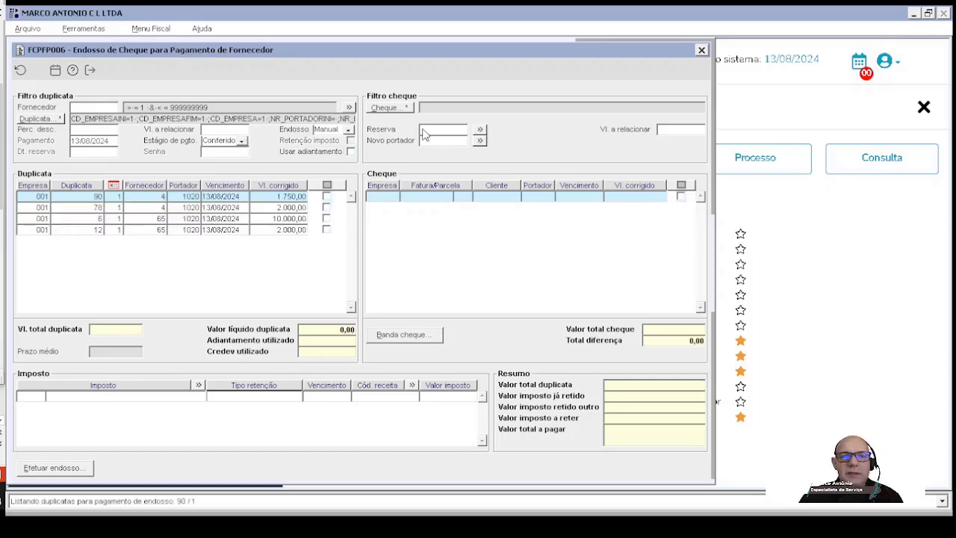
- Filter the cheques by a due date of 13/08/2024 in Filtro de Fatura and set Novo portador to 1998
left_click(403, 110)
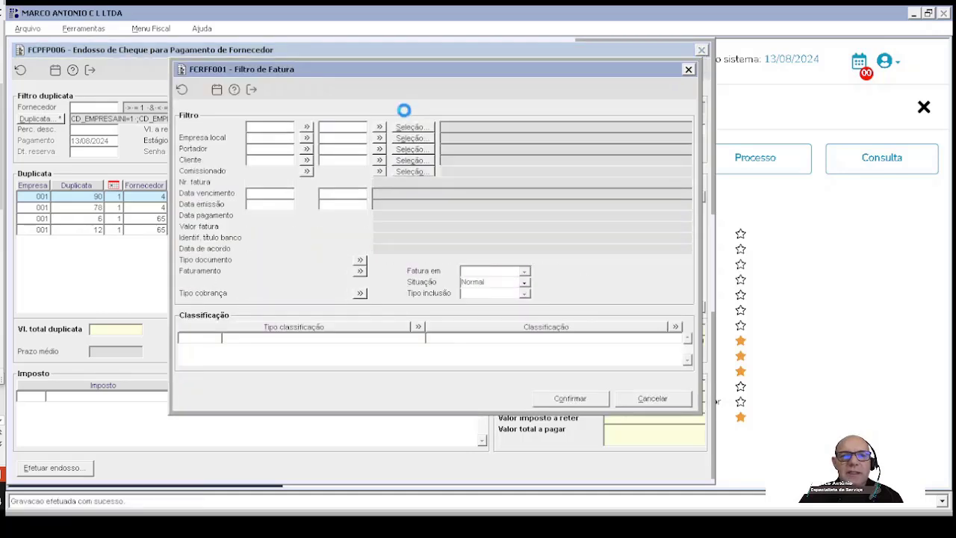
left_click(276, 193)
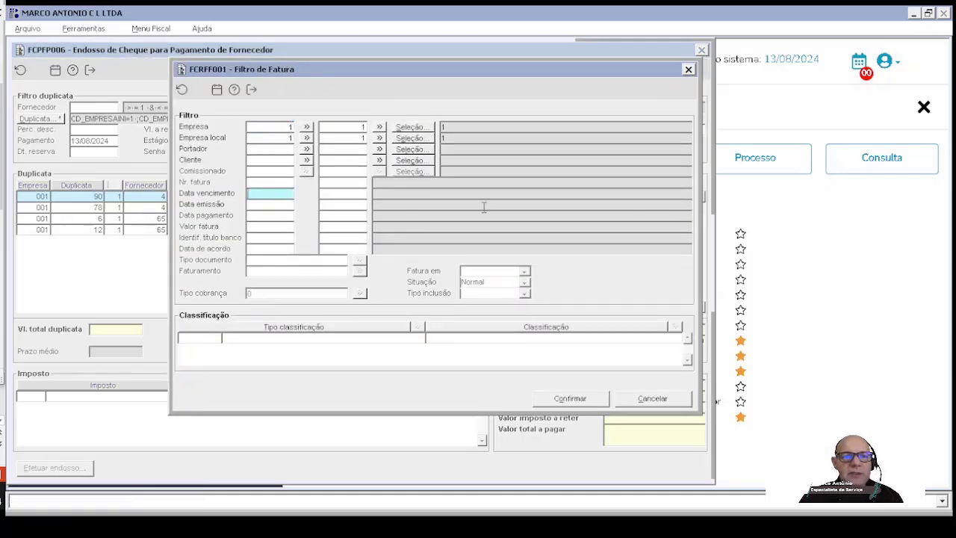
type("13")
key("Tab")
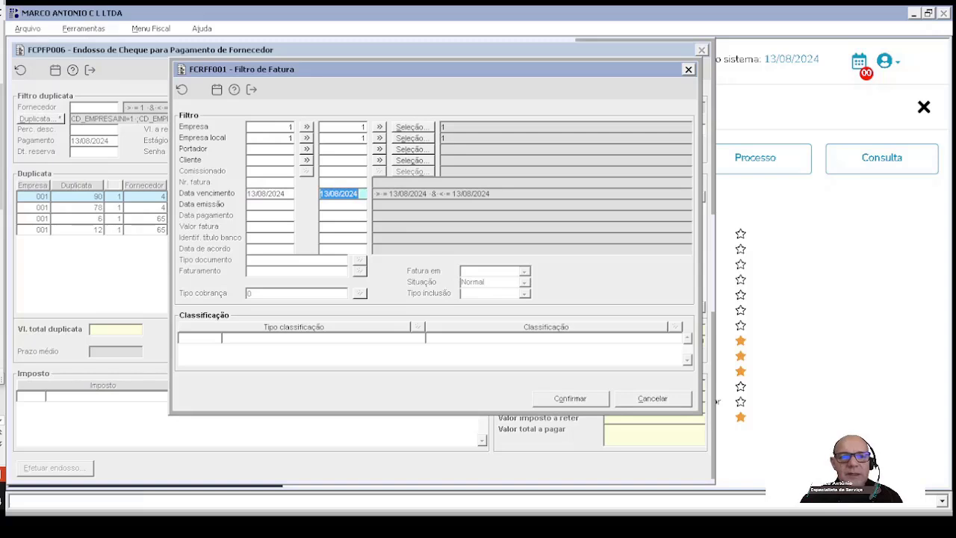
key("Tab")
key("Tab")
left_click(562, 399)
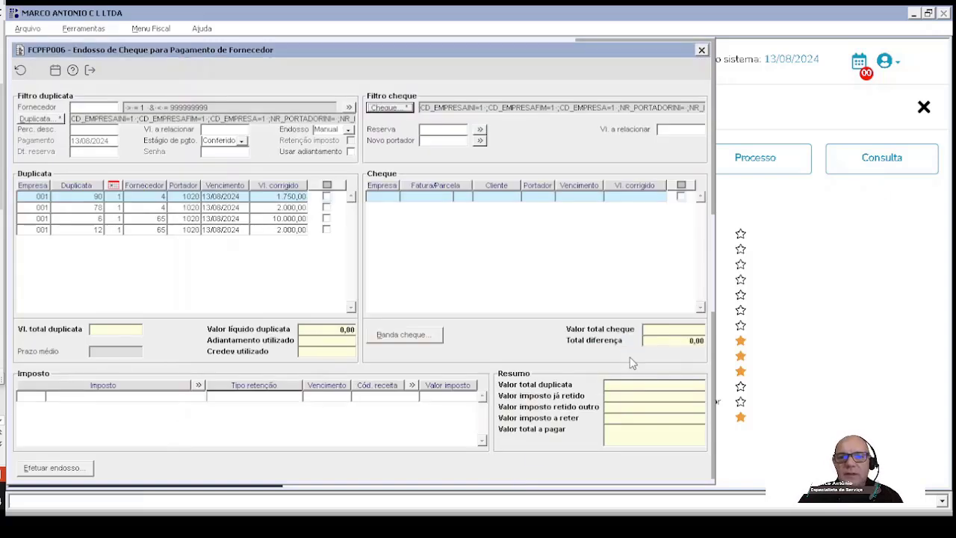
left_click(446, 139)
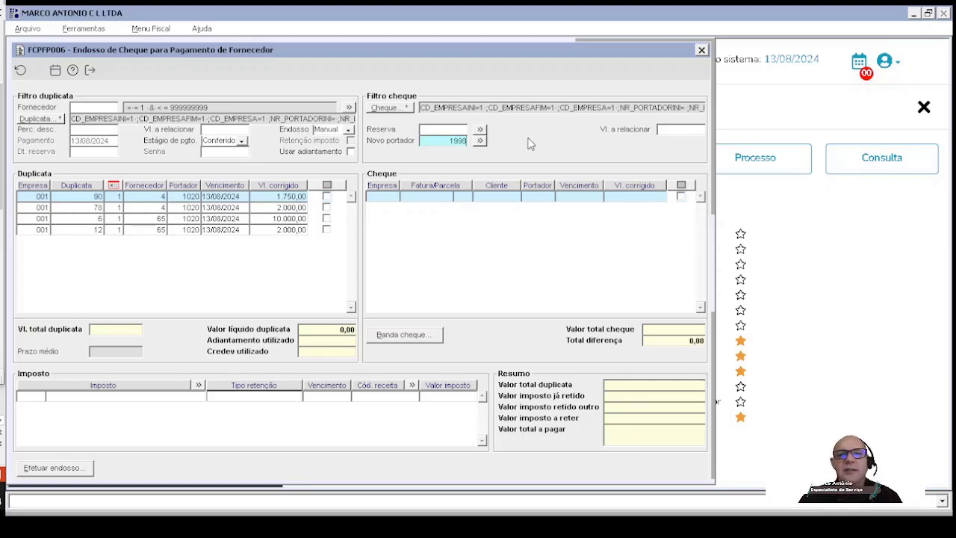
- List the filtered cheques, then mark duplicata 78 and the 2.000,00 cheque of fatura 601
key("Tab")
key("Tab")
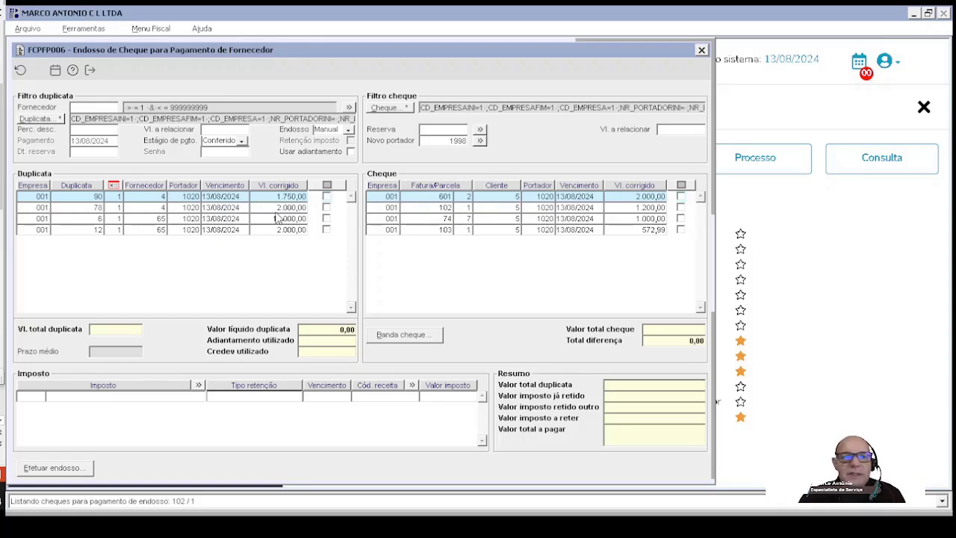
left_click(326, 207)
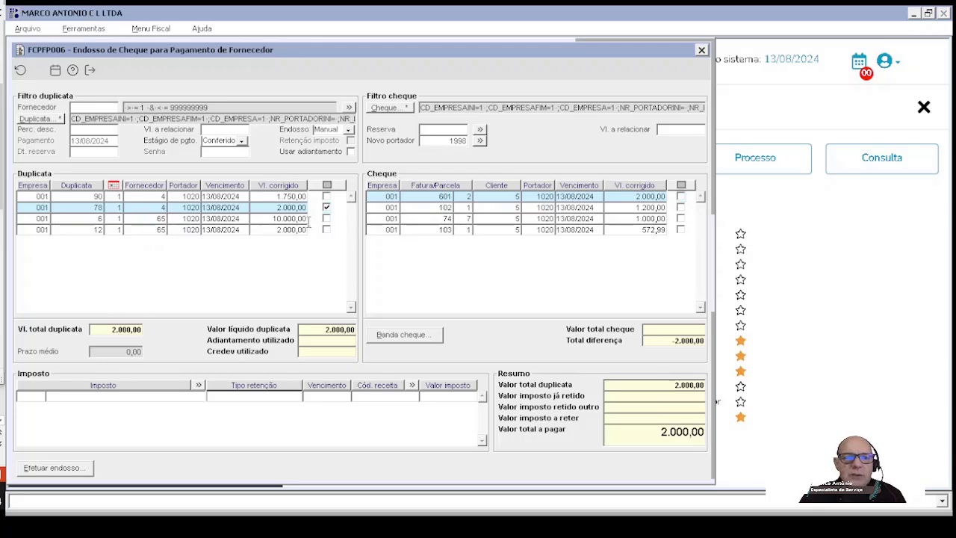
left_click(326, 207)
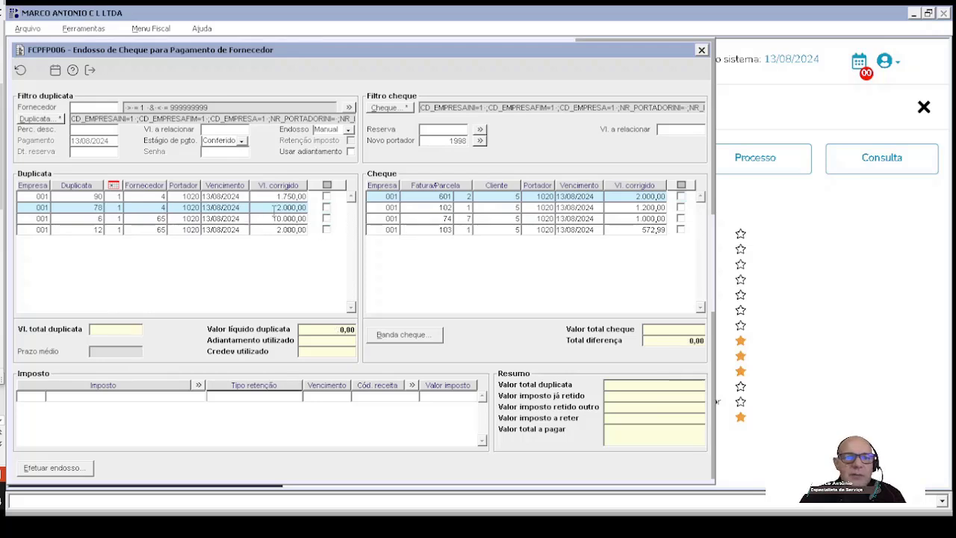
left_click(326, 207)
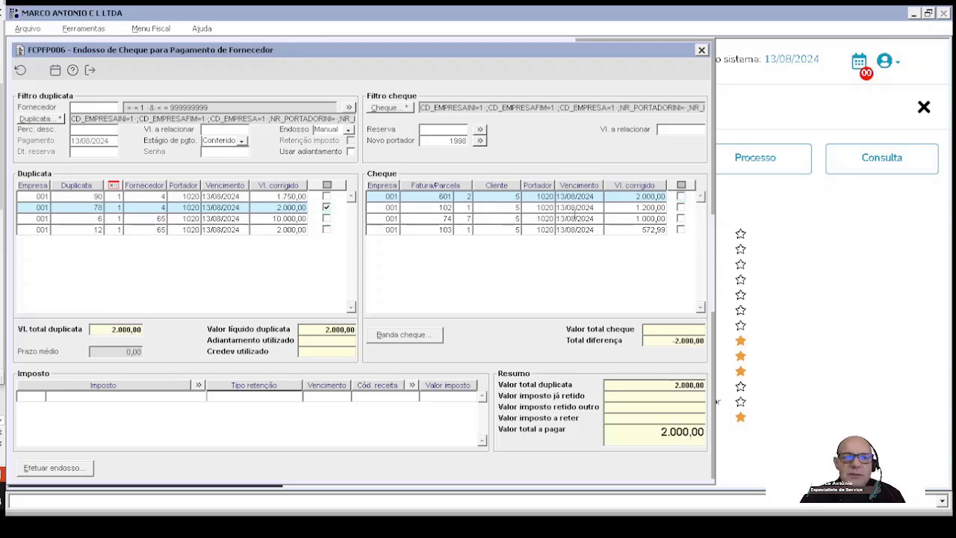
left_click(681, 197)
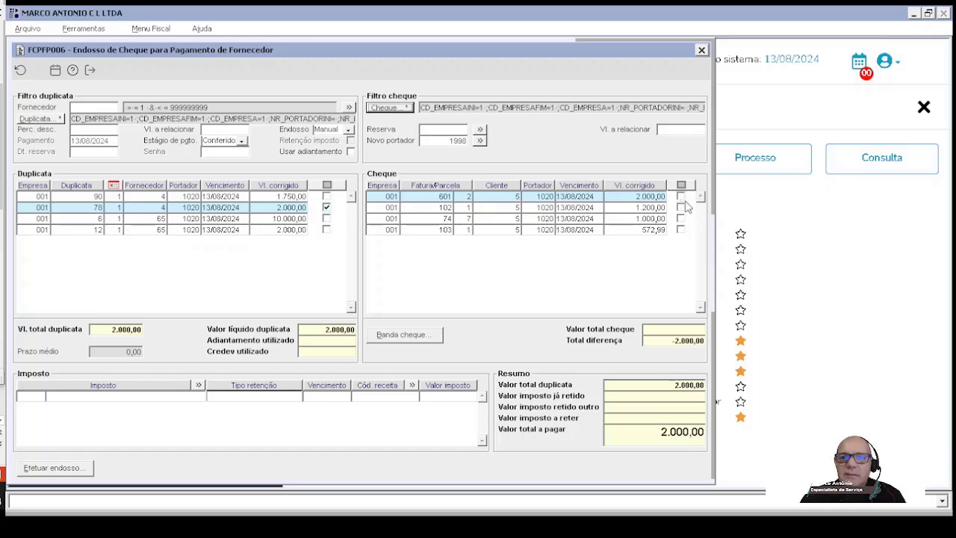
- Mark all listed duplicatas except duplicata 6, the 10.000,00 one
left_click(326, 207)
left_click(328, 185)
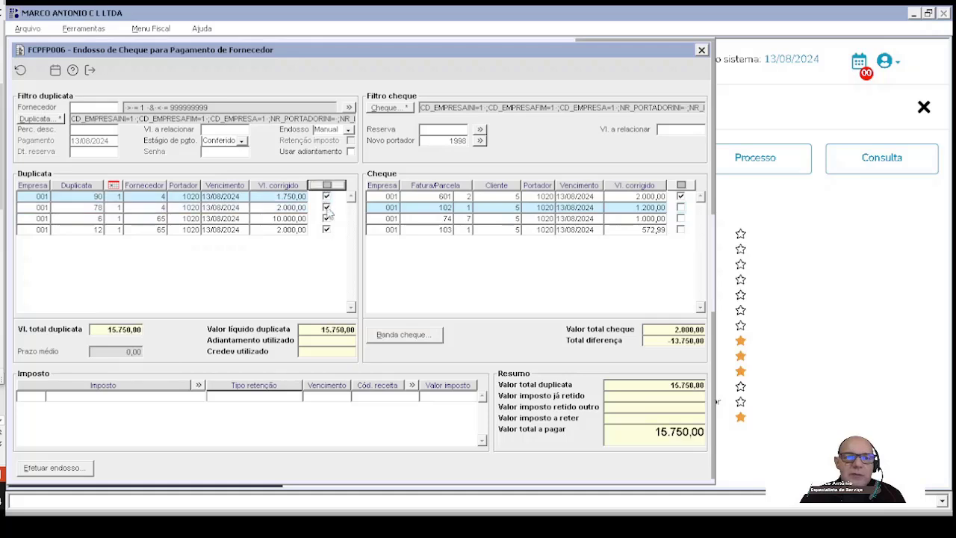
left_click(326, 218)
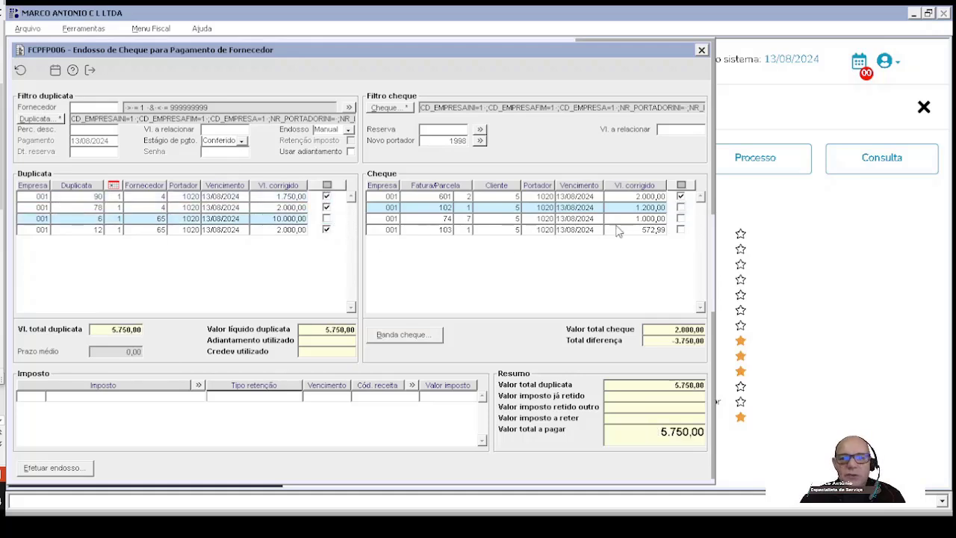
- Mark the cheques of faturas 102, 74 and 103 as well and check the Total diferença
left_click(681, 209)
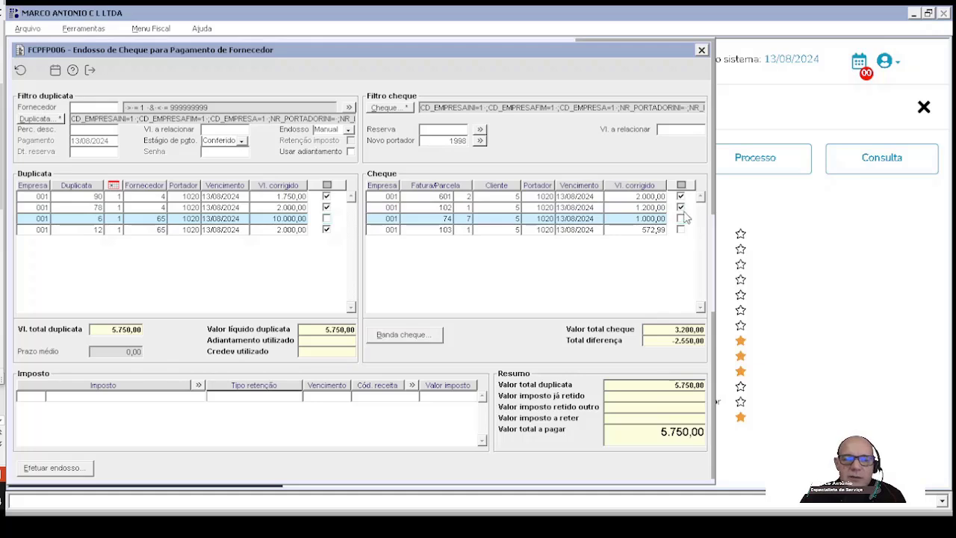
left_click(680, 218)
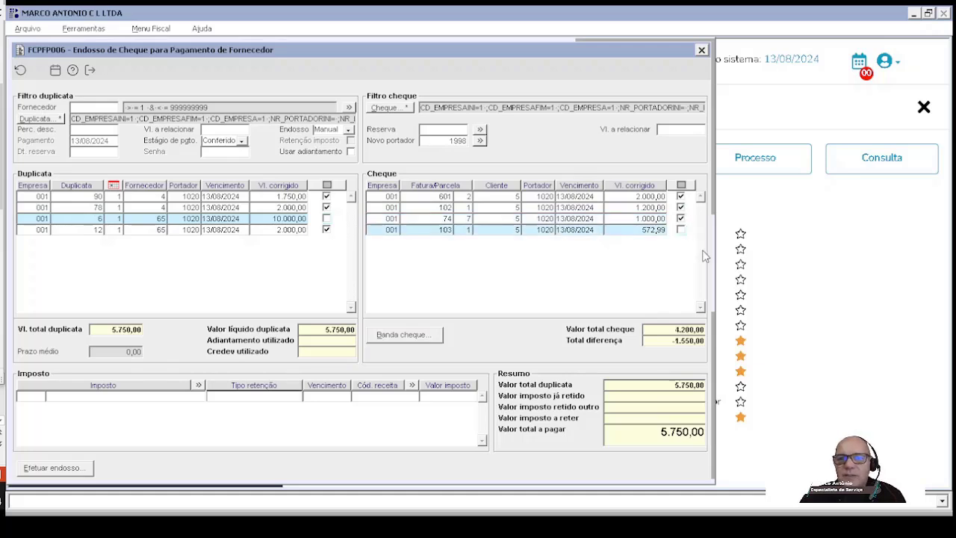
left_click(681, 231)
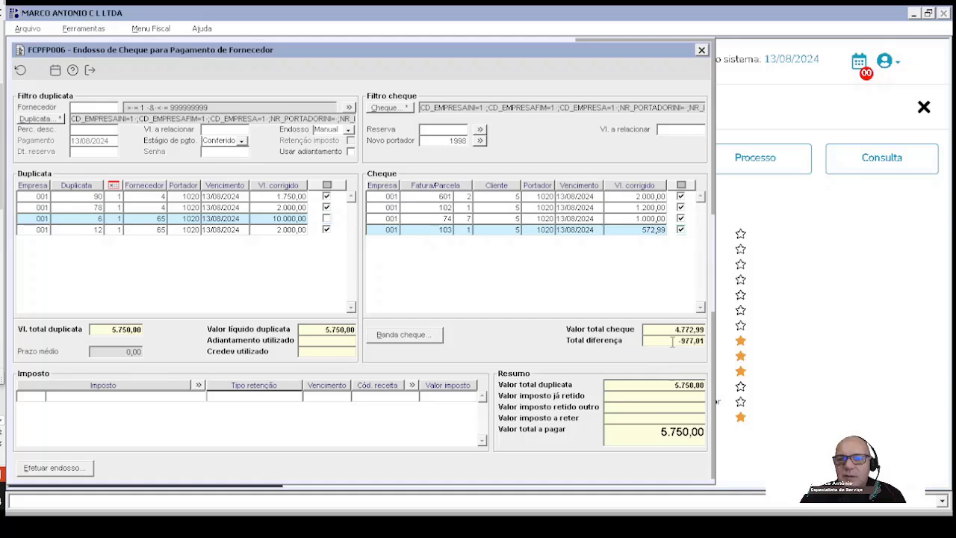
left_click_drag(672, 342, 765, 352)
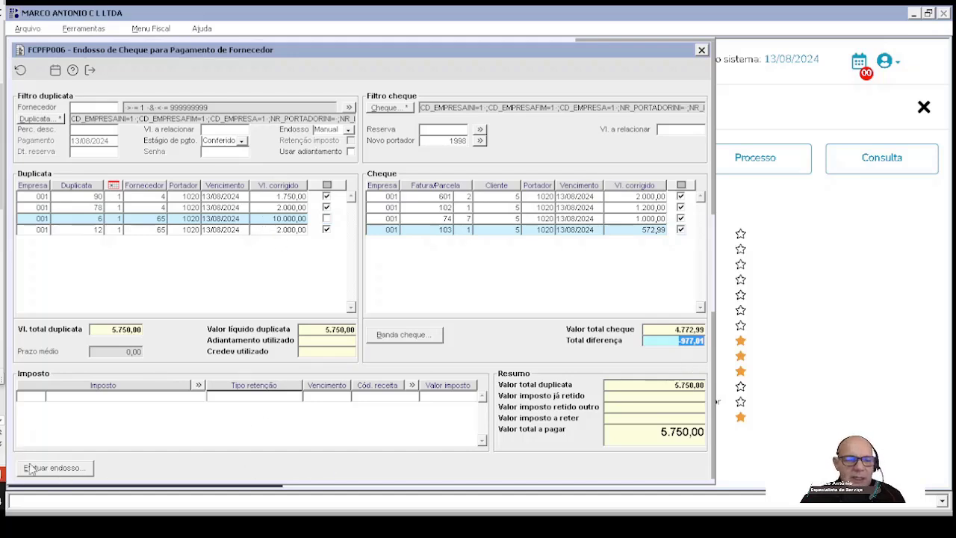
left_click(89, 466)
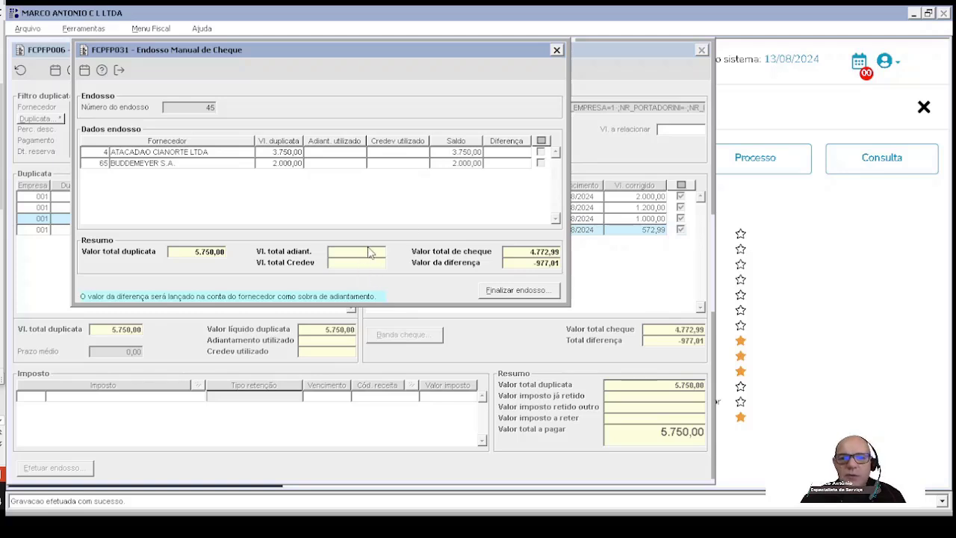
left_click(557, 51)
left_click(445, 306)
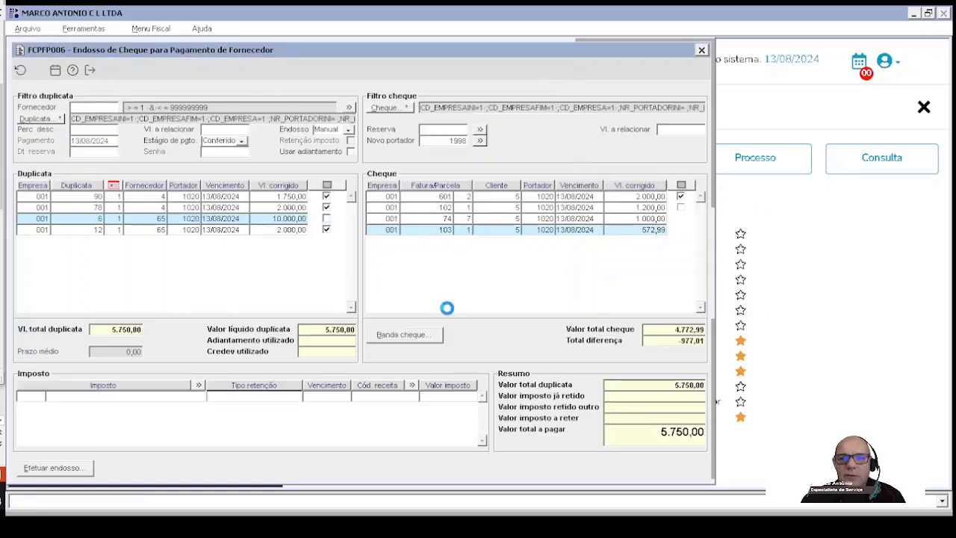
left_click(747, 228)
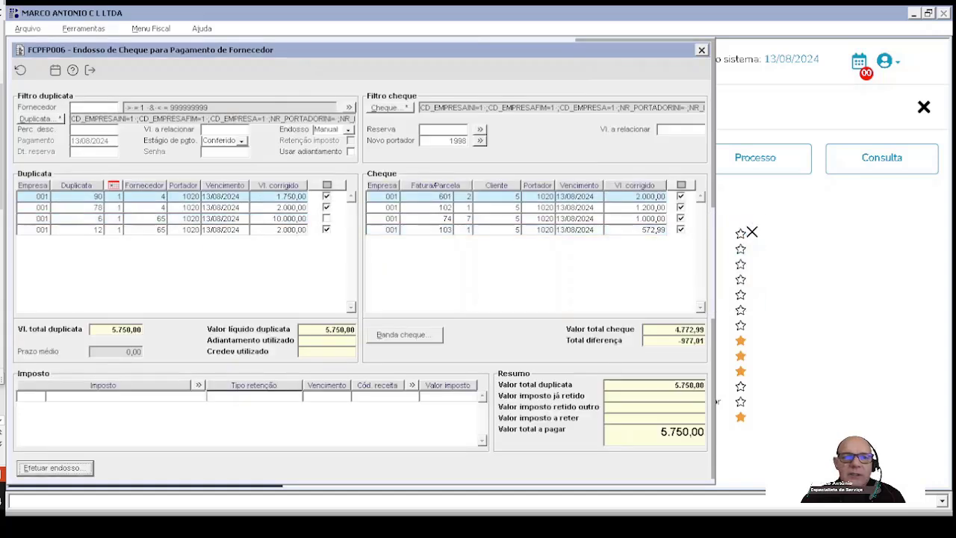
- Turn on Usar adiantamento, try to carry out the endorsement and dismiss the message
left_click(350, 152)
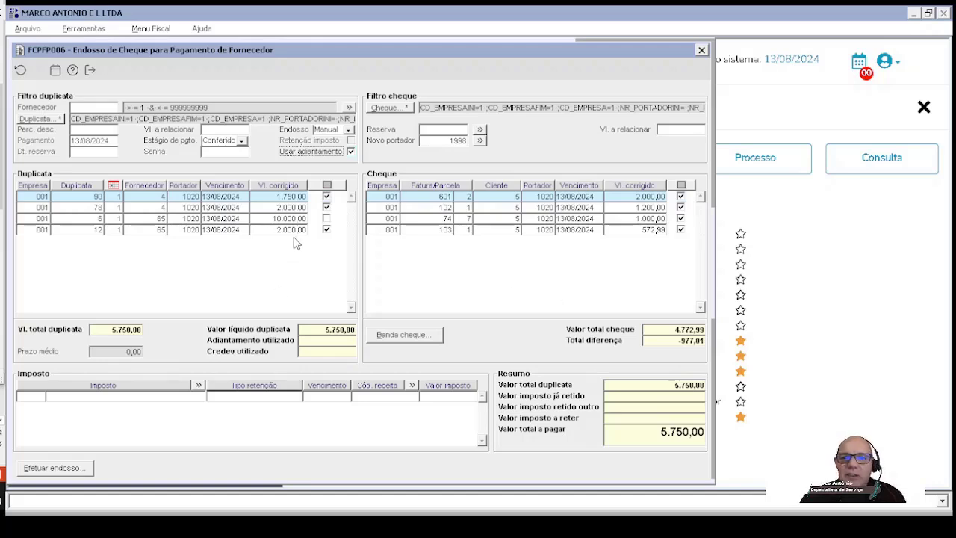
left_click(75, 469)
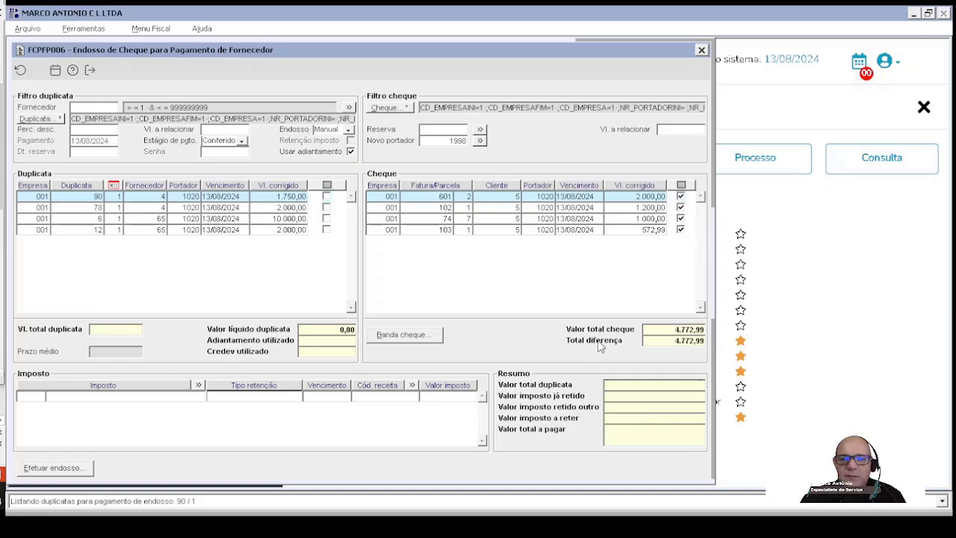
left_click(66, 469)
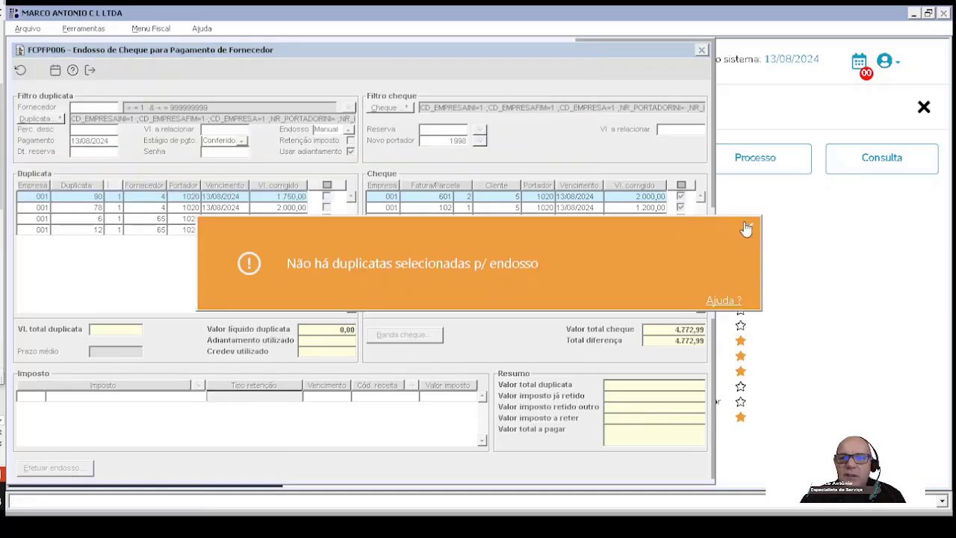
left_click(750, 226)
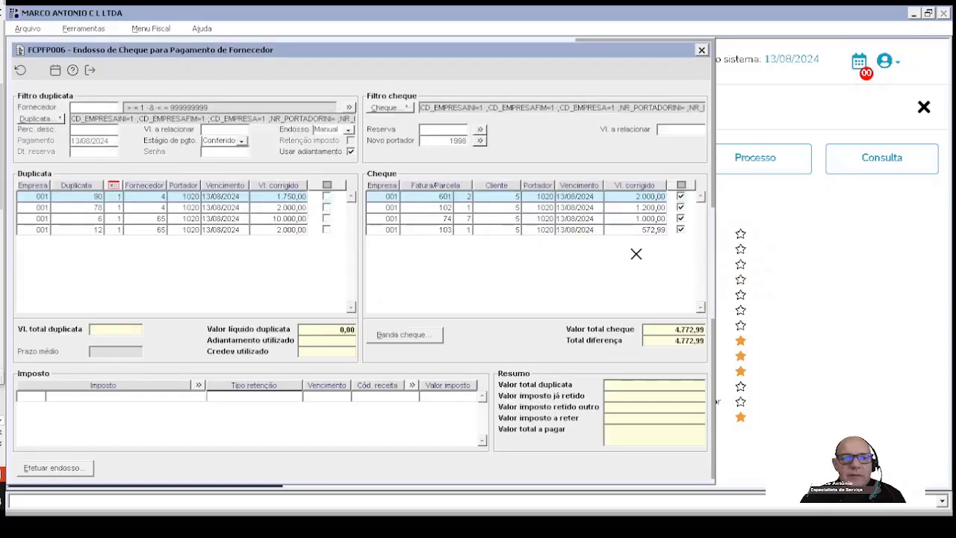
- Mark duplicatas 90, 78 and 12, carry out the endorsement and move the Endosso Manual de Cheque window aside
left_click(326, 197)
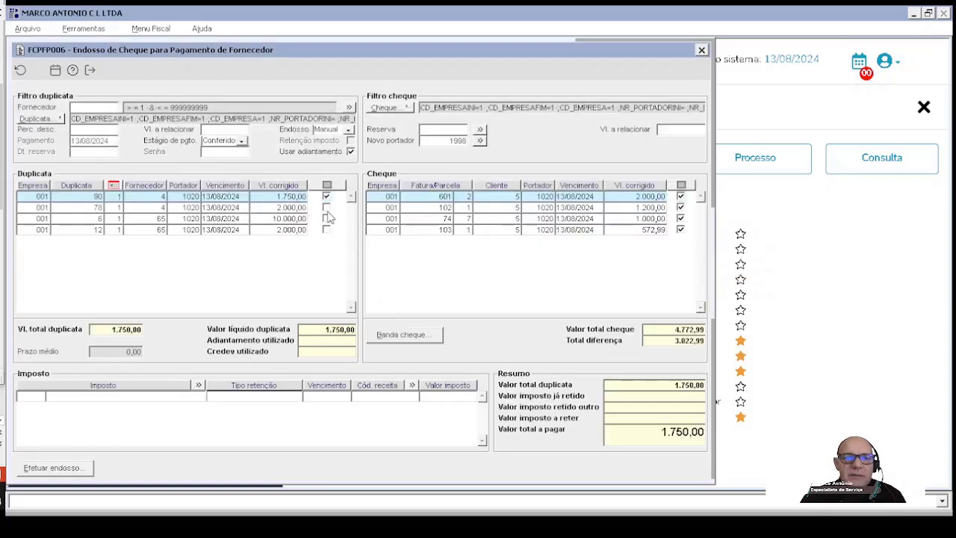
left_click(326, 207)
left_click(327, 229)
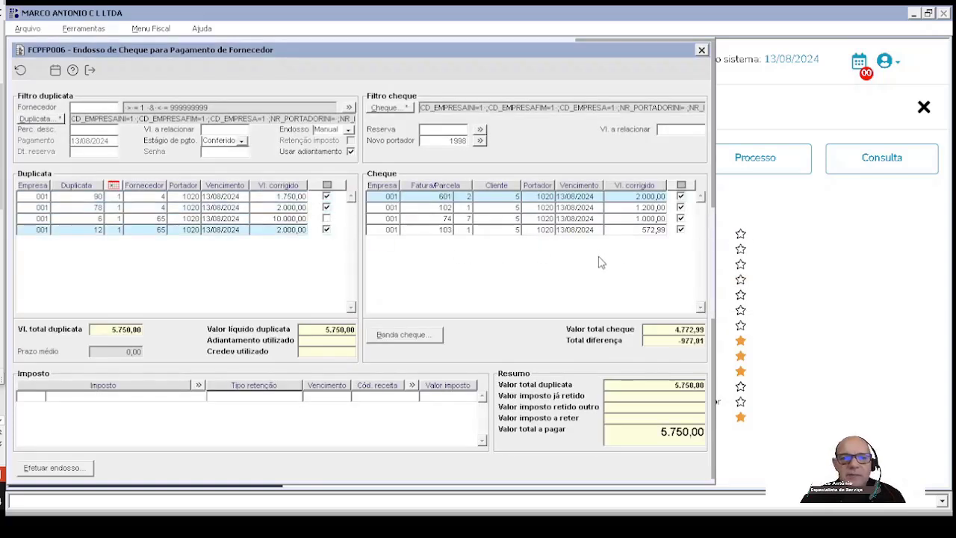
left_click(54, 468)
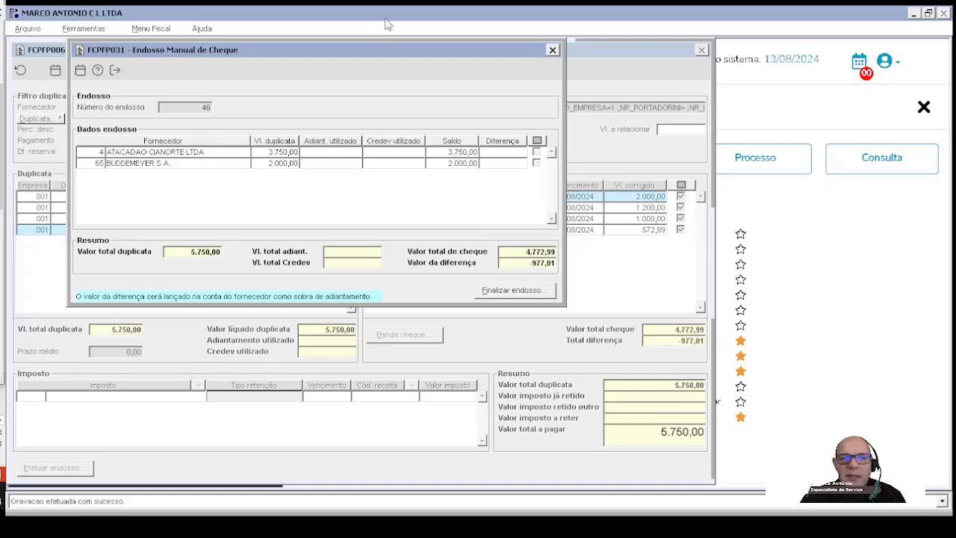
left_click_drag(387, 50, 436, 80)
left_click_drag(516, 101, 744, 81)
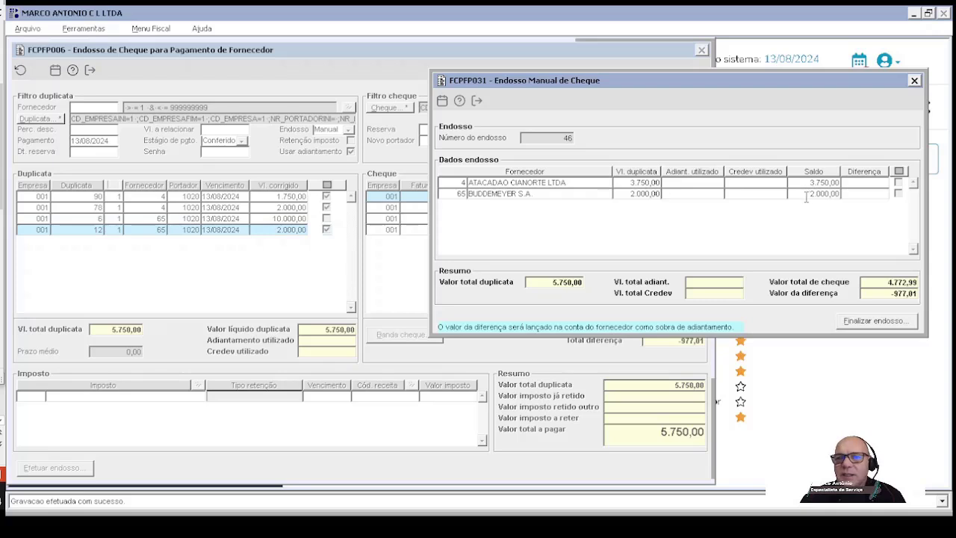
- Try to finalize the endorsement without marking a supplier and dismiss the message
left_click(685, 194)
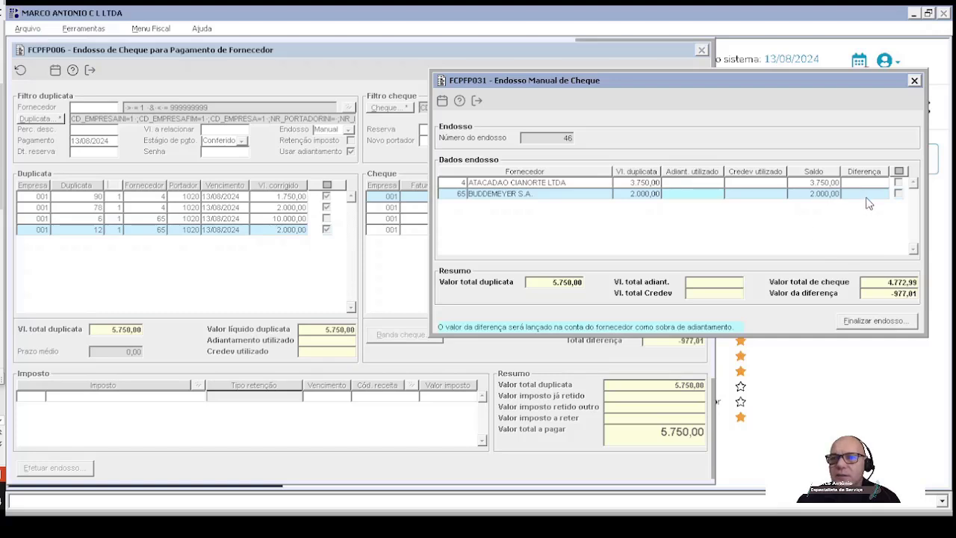
left_click(712, 283)
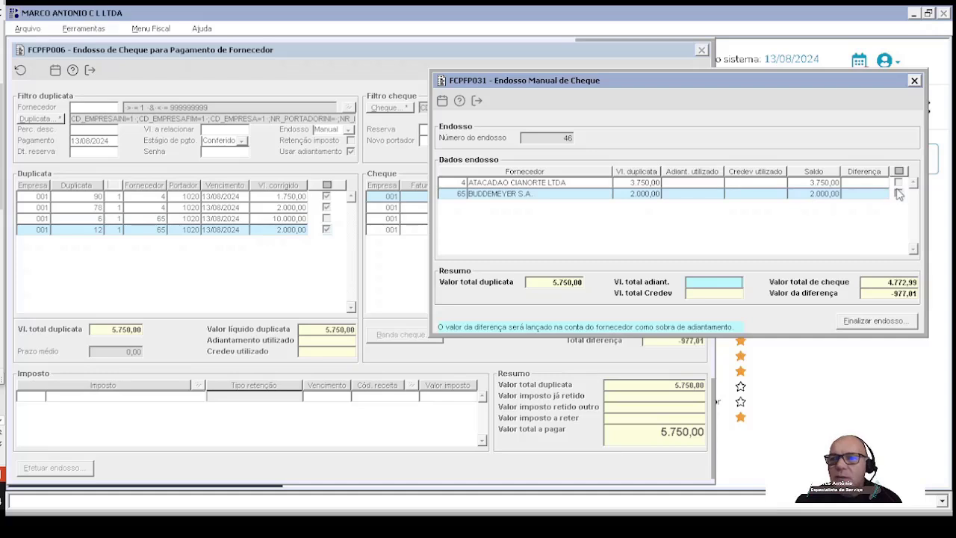
left_click(771, 193)
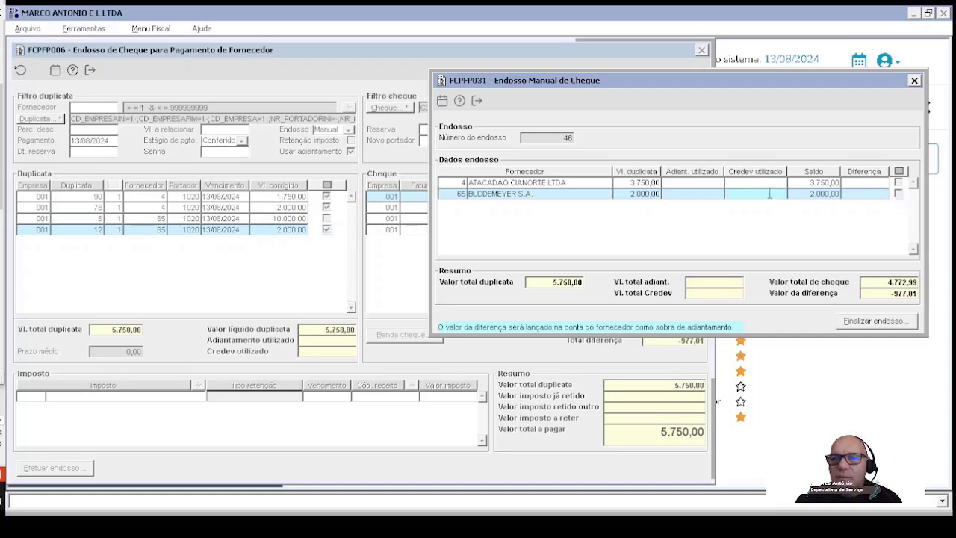
left_click(676, 195)
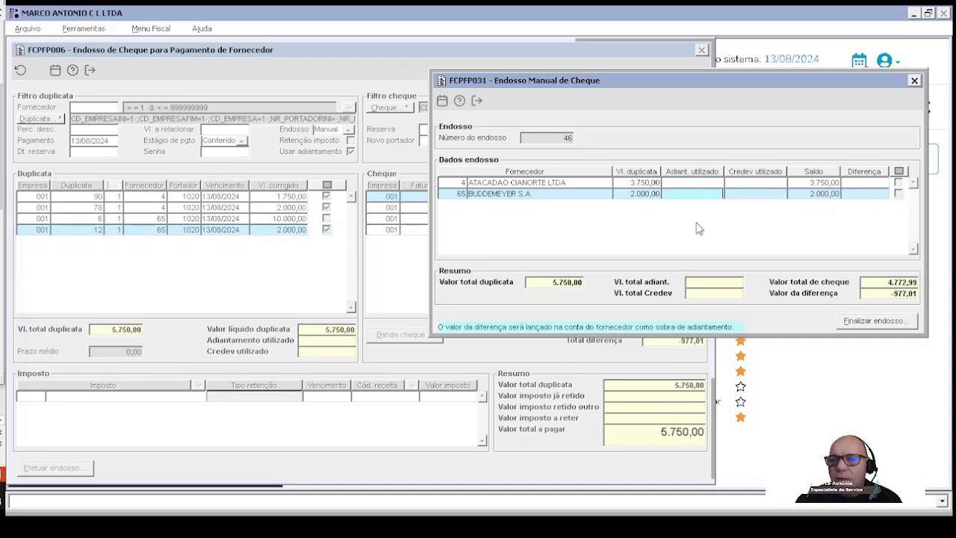
left_click(867, 326)
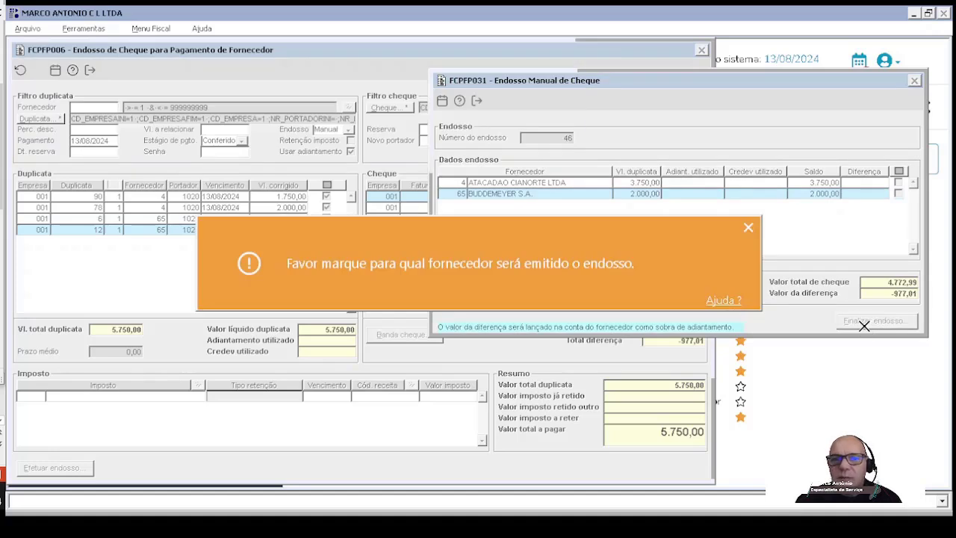
left_click(750, 228)
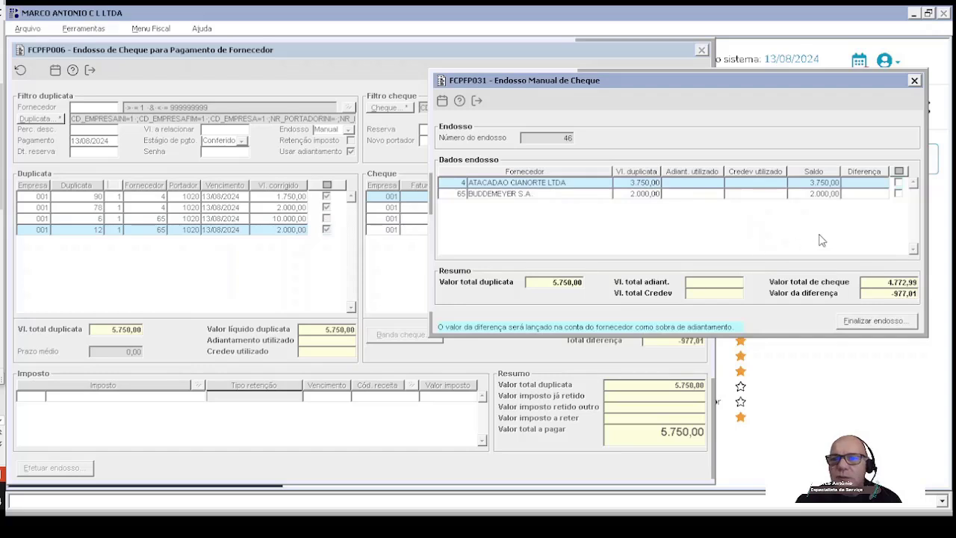
- Mark BUDDEMEYER S.A. as the supplier for the endorsement and finalize it
left_click(899, 193)
left_click(864, 329)
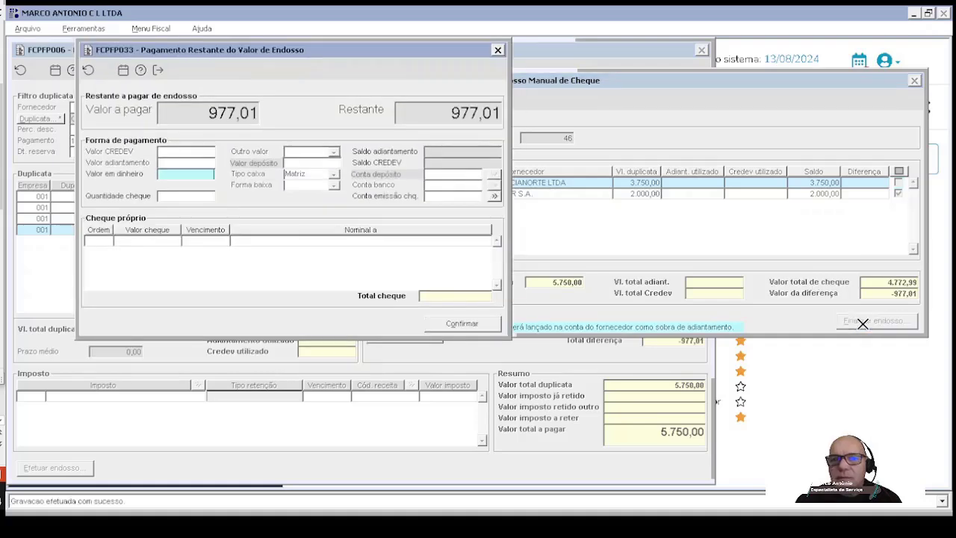
- Move the Pagamento Restante do Valor de Endosso window clear of the others and set Valor em dinheiro to 977,01
left_click_drag(394, 54, 489, 168)
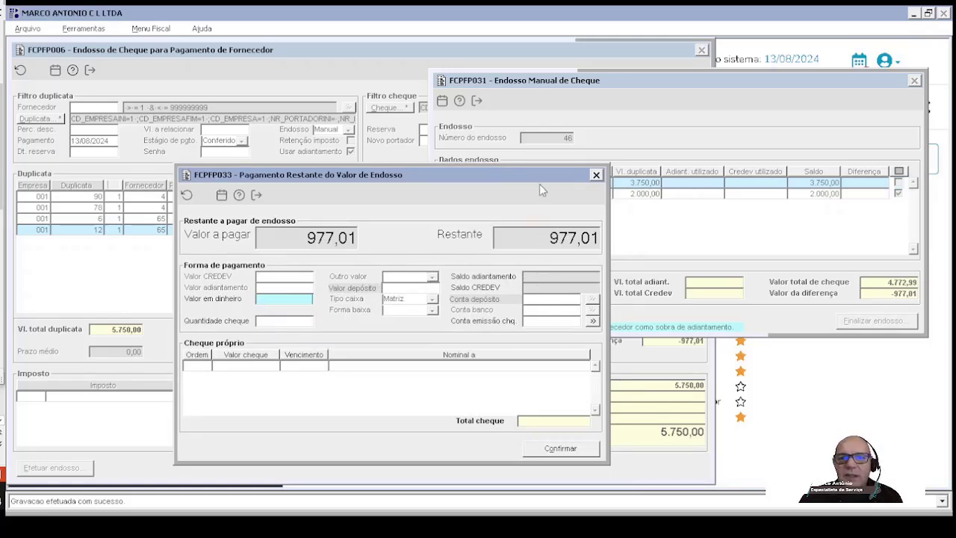
left_click_drag(540, 180, 557, 243)
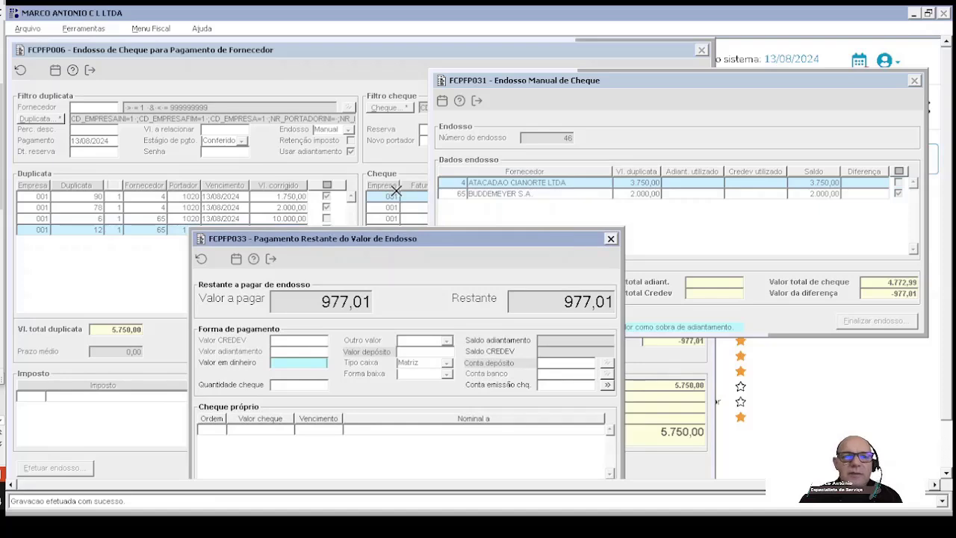
left_click_drag(546, 236, 553, 171)
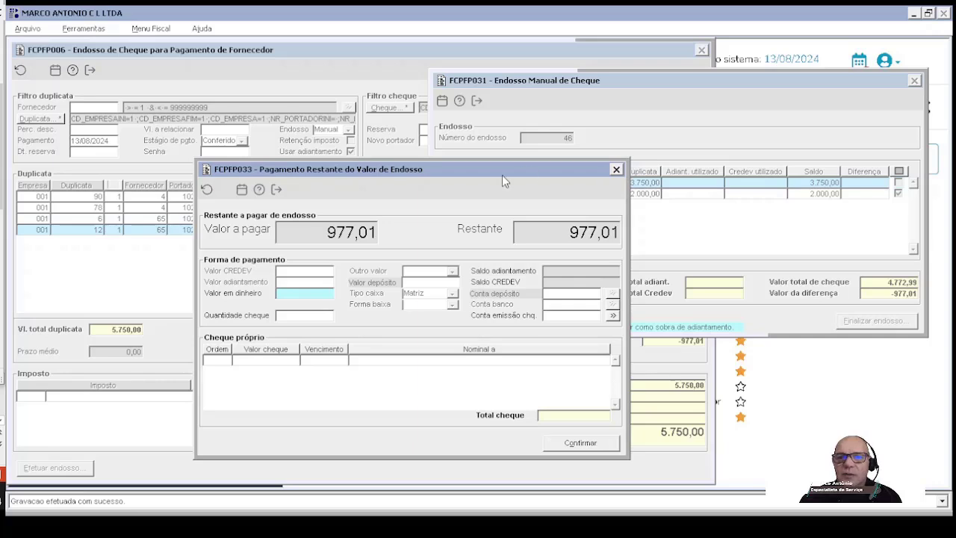
left_click_drag(502, 177, 490, 173)
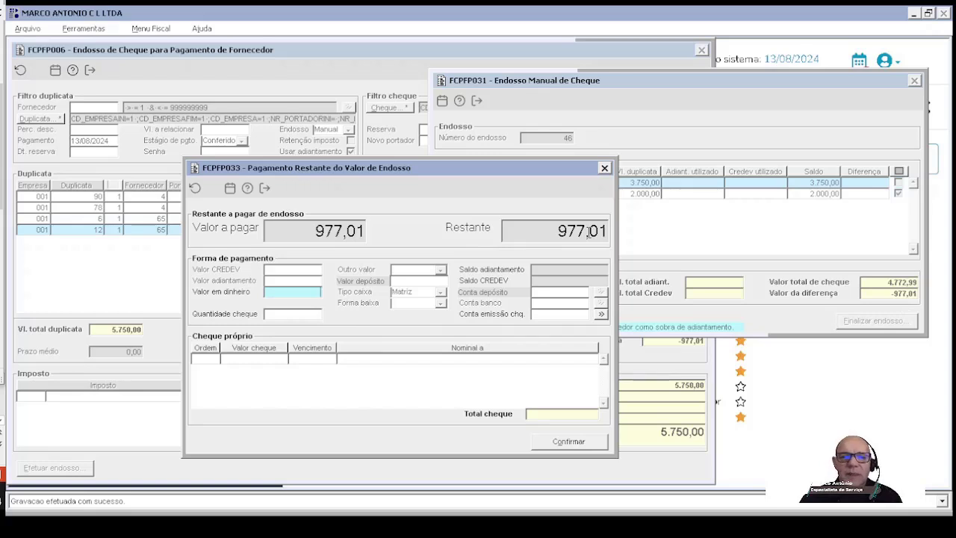
mouse_move(540, 173)
left_mouse_down()
mouse_move(573, 212)
mouse_move(555, 171)
left_mouse_up()
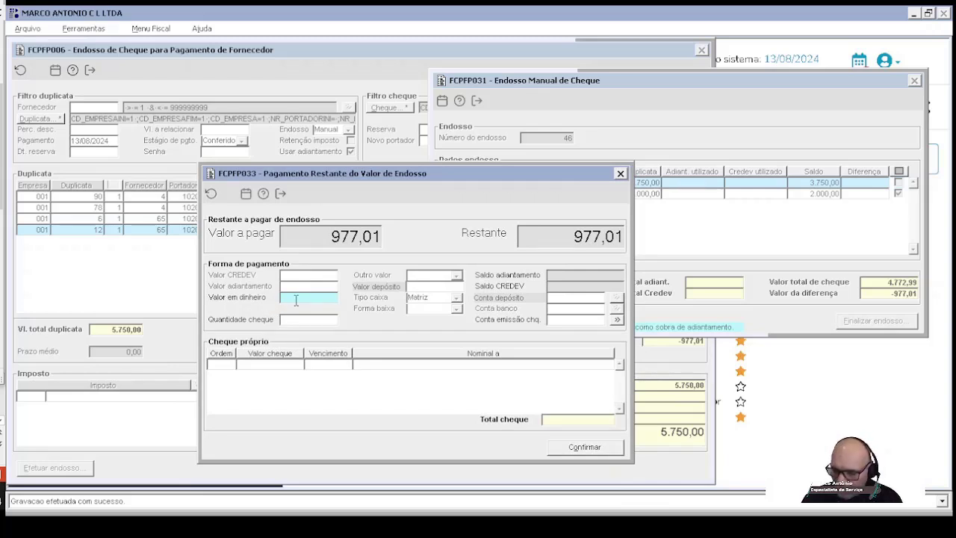
type("977")
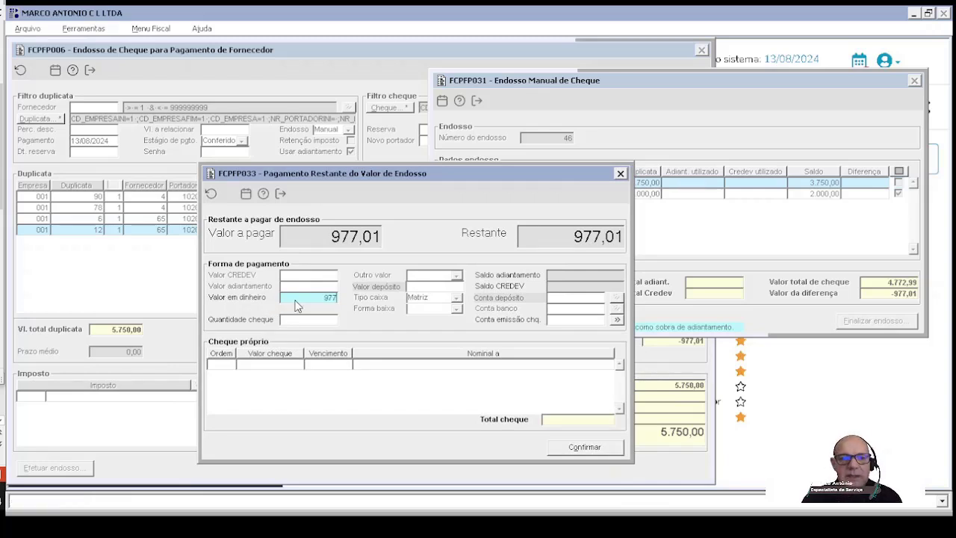
type(",01")
key("Tab")
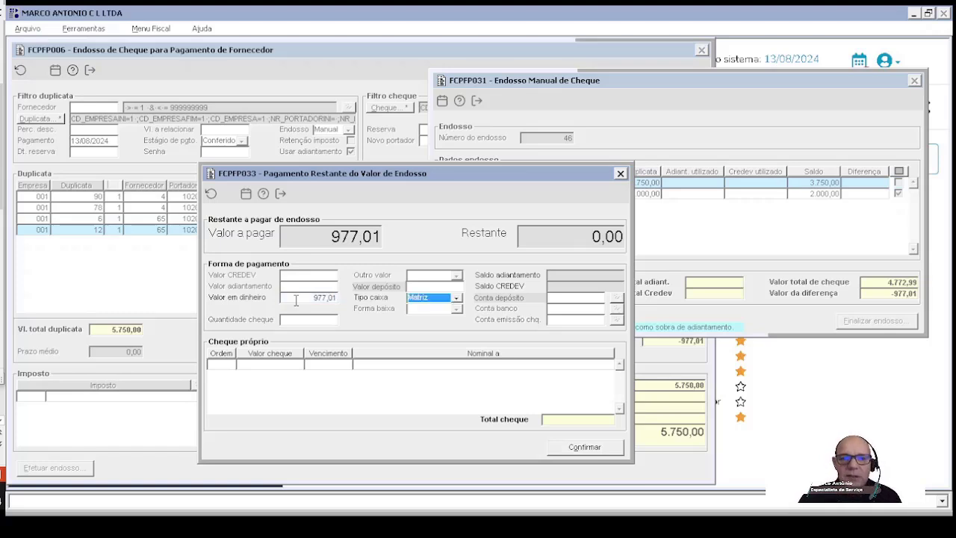
- Set Tipo caixa to Conta banco, keep Forma baixa as Depósito, and choose the first listed BANCO ITAU SA account as Conta banco
left_click(456, 298)
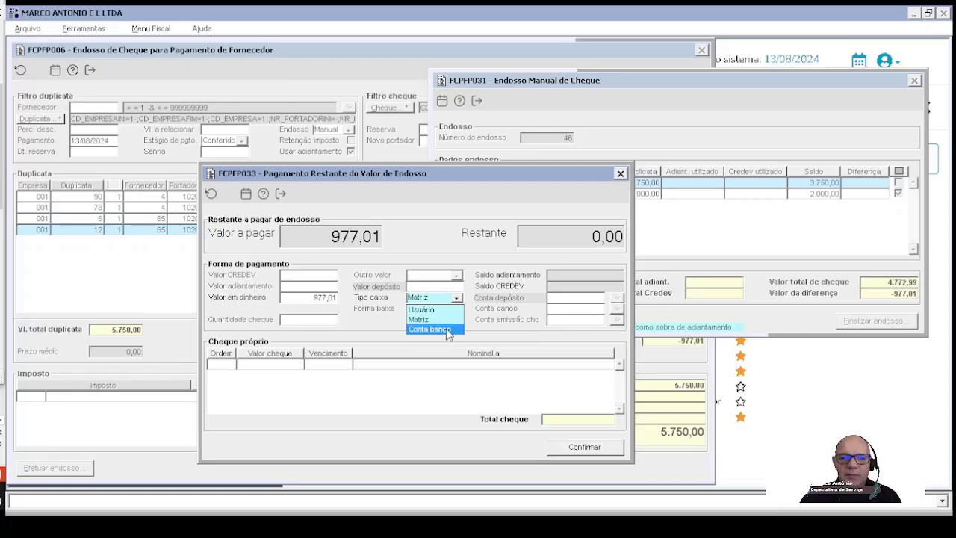
left_click(446, 328)
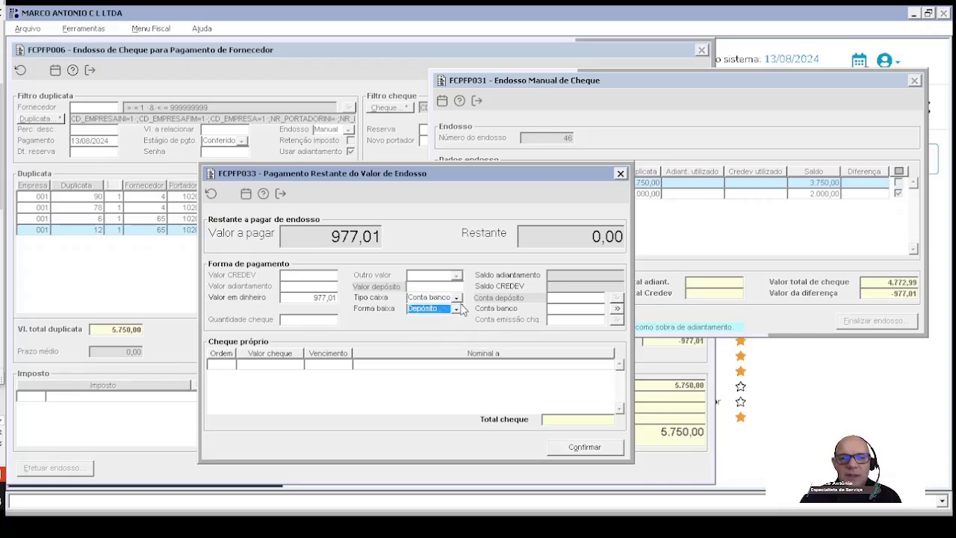
left_click(457, 309)
left_click(458, 312)
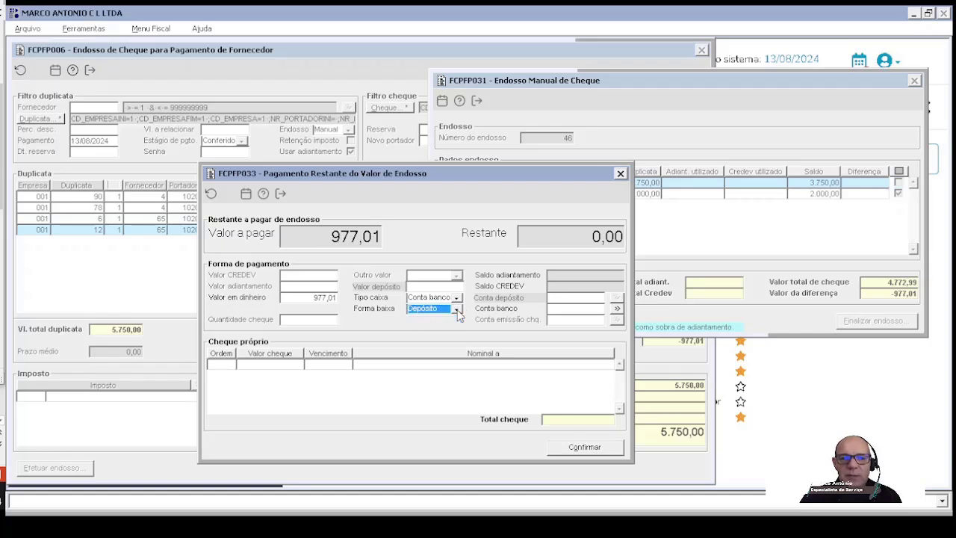
left_click(617, 309)
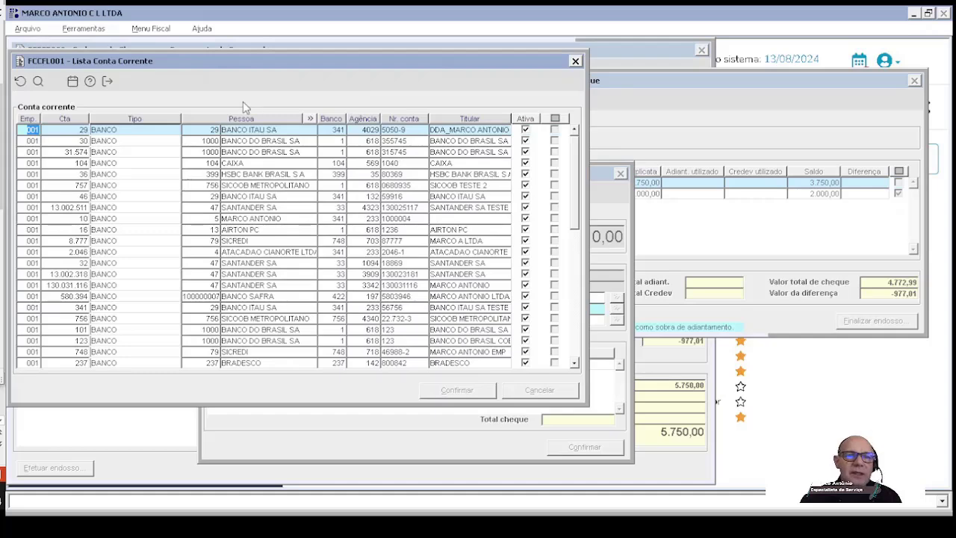
double_click(80, 130)
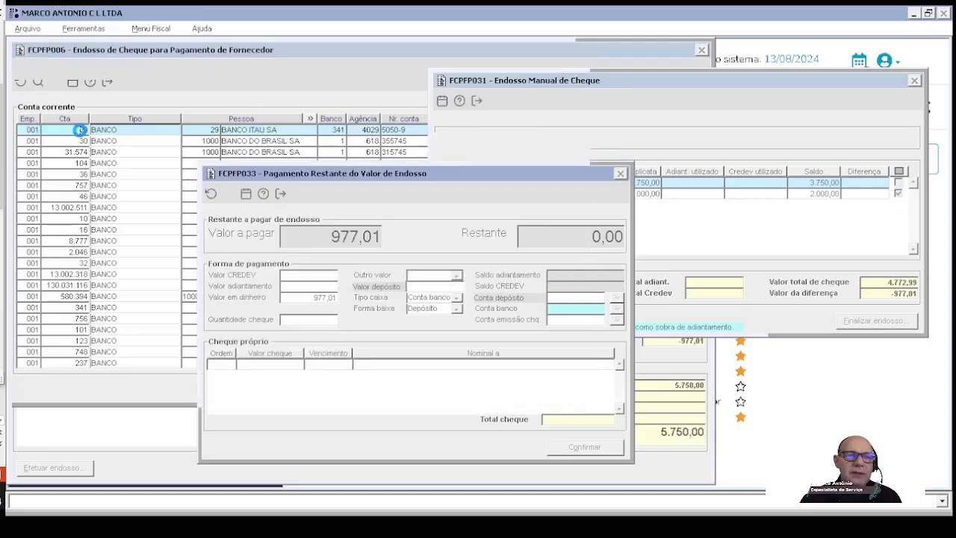
key("Tab")
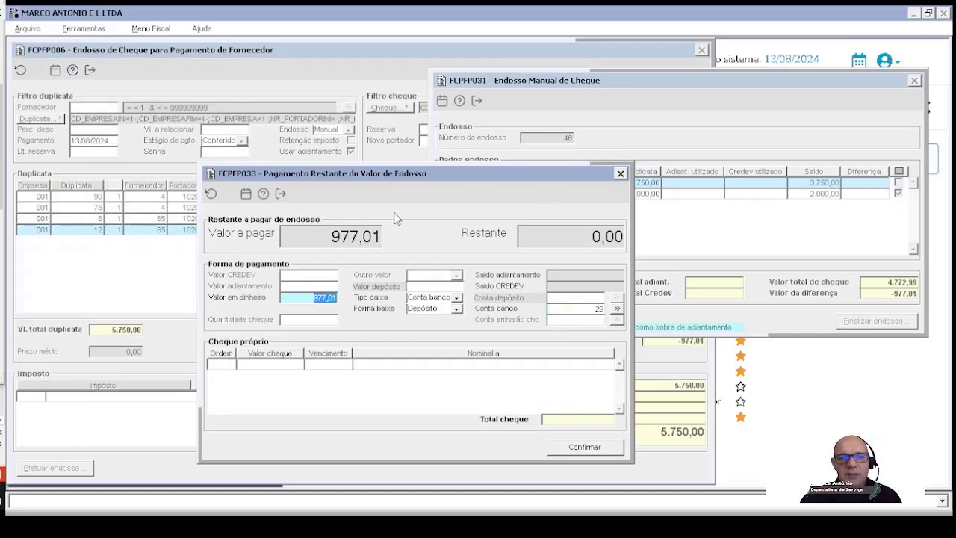
- Confirm the remaining endorsement payment, dismiss the message and close the Endosso de Cheque para Pagamento de Fornecedor window
left_click(585, 448)
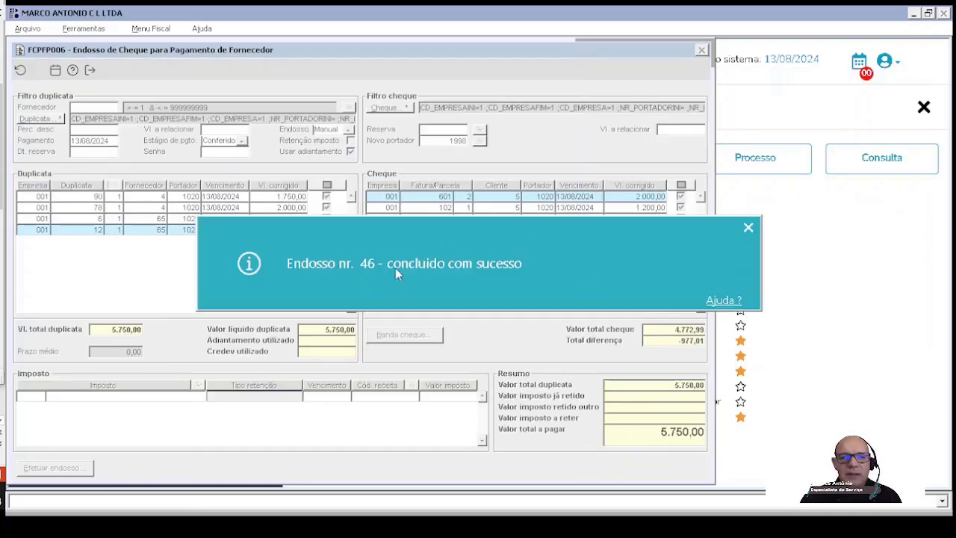
left_click(748, 228)
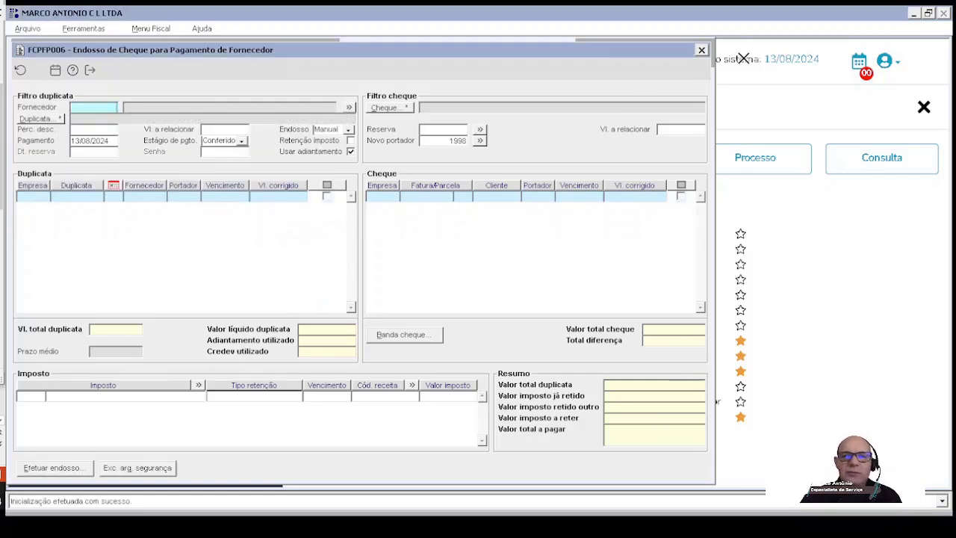
left_click(701, 51)
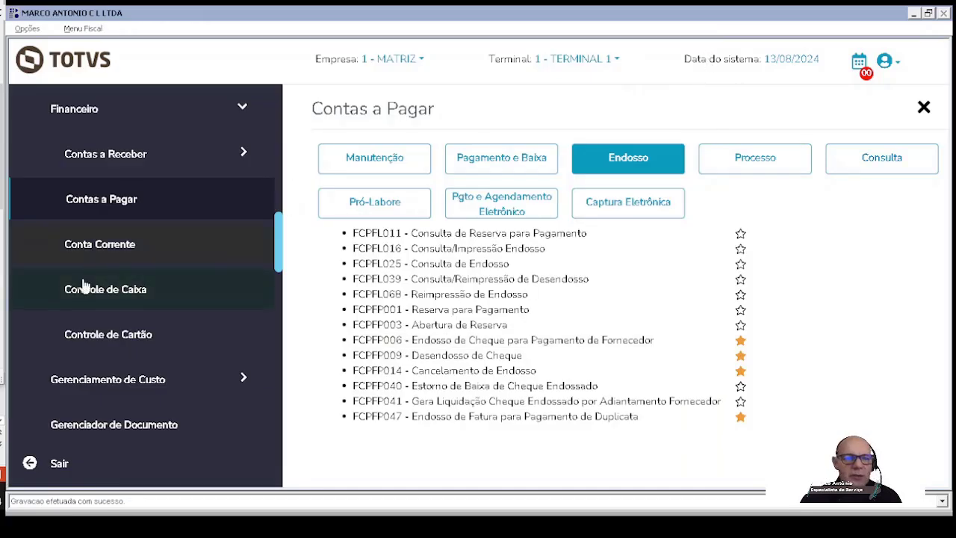
- Open FCCFL004 - Extrato Conta Corrente Crédito/Débito from the Conta Corrente queries
left_click(116, 246)
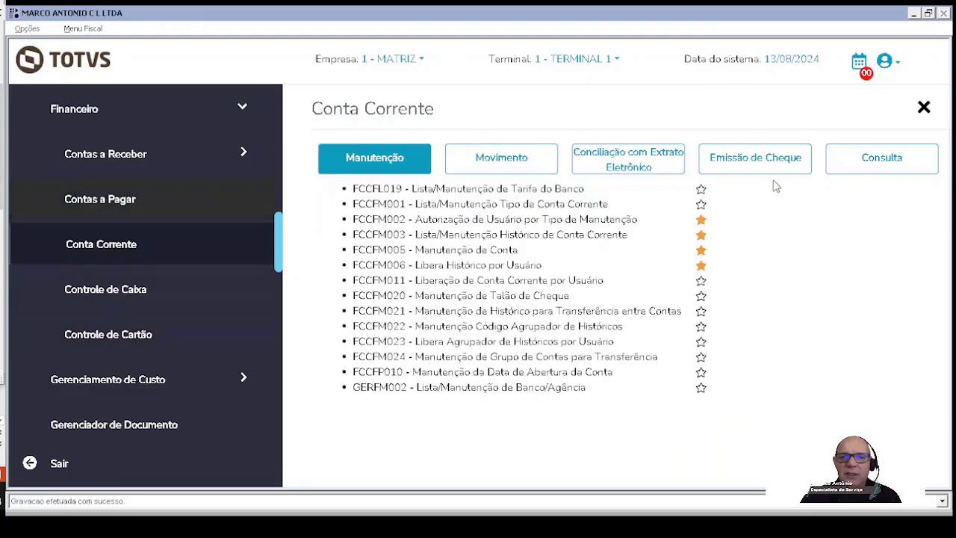
left_click(864, 166)
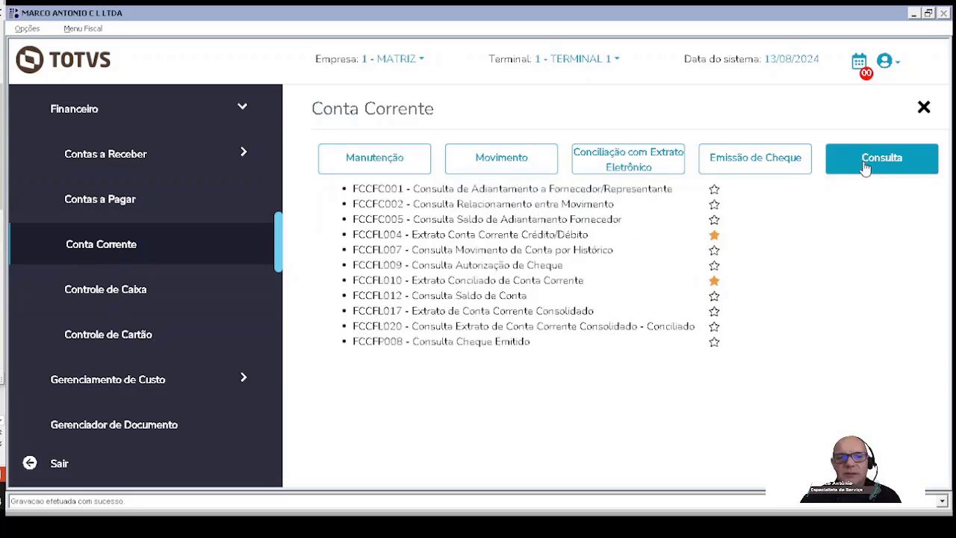
left_click(387, 236)
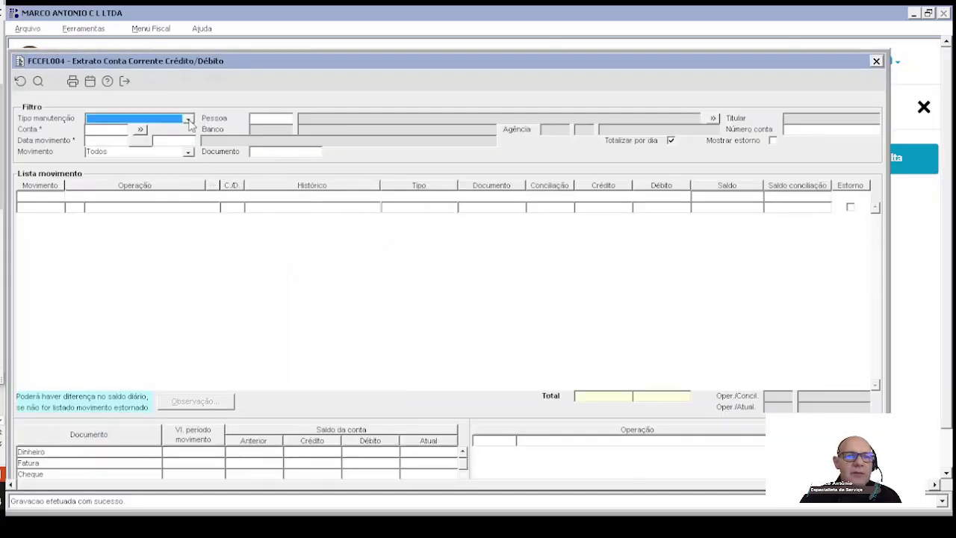
- List the 13/08/2024 movements with Tipo manutenção BANCO for the BANCO ITAU SA account used in the payment
left_click(190, 120)
left_click(134, 127)
left_click(116, 129)
type("29")
key("Tab")
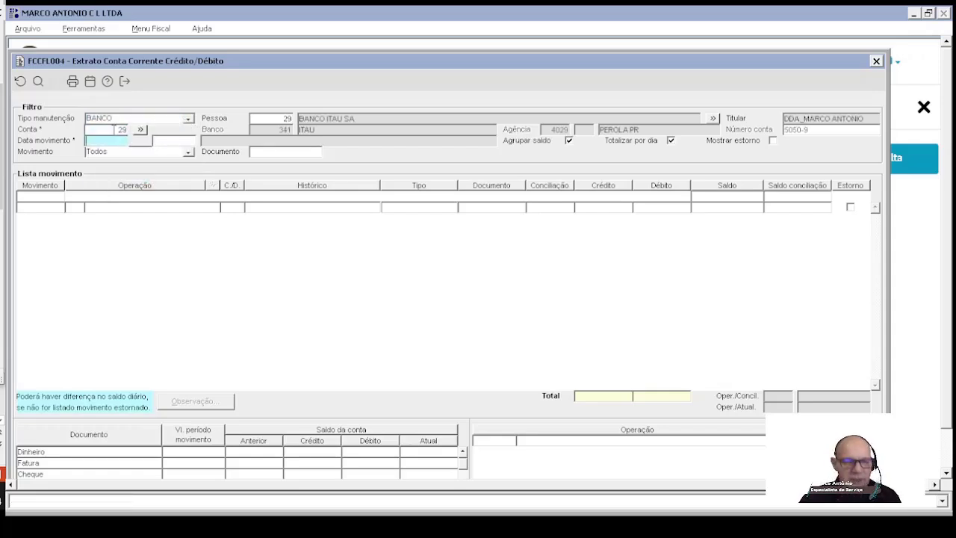
type("1309")
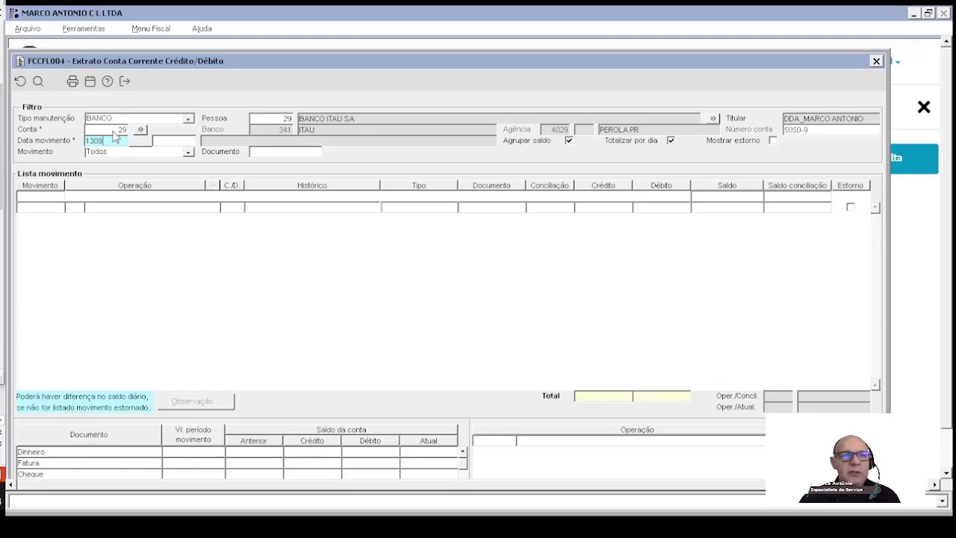
type("8")
key("Tab")
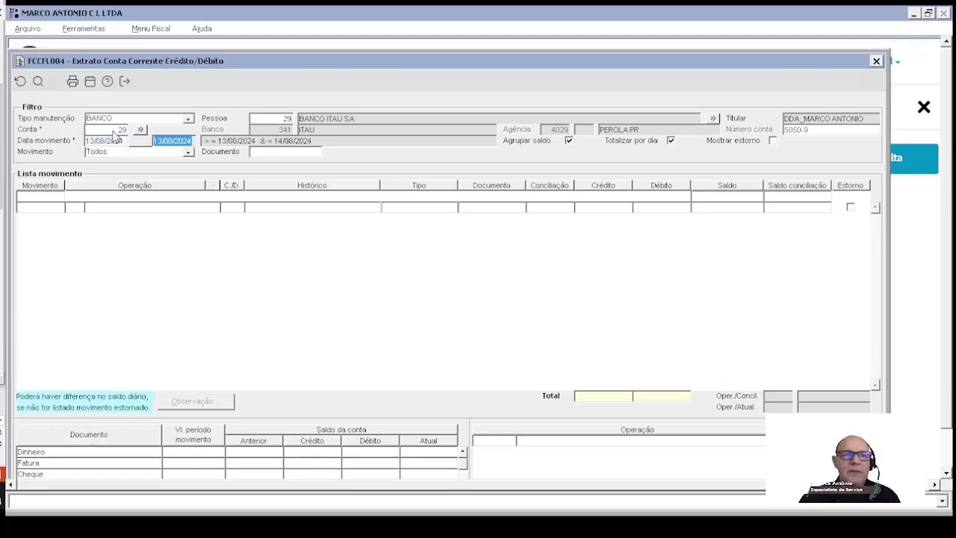
left_click(39, 82)
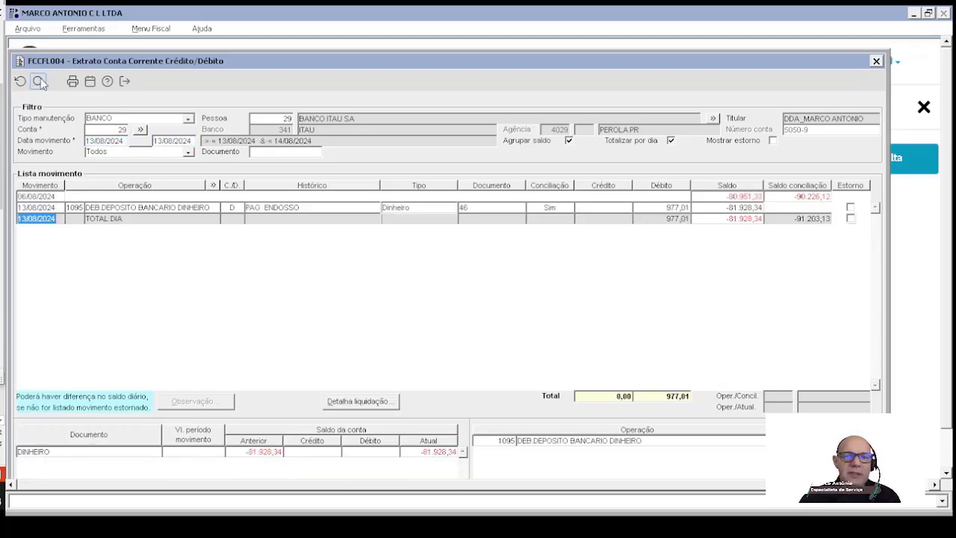
- Open the liquidation details of the PAG ENDOSSO movement, then view the record of cheque fatura 102 and close it
left_click(663, 209)
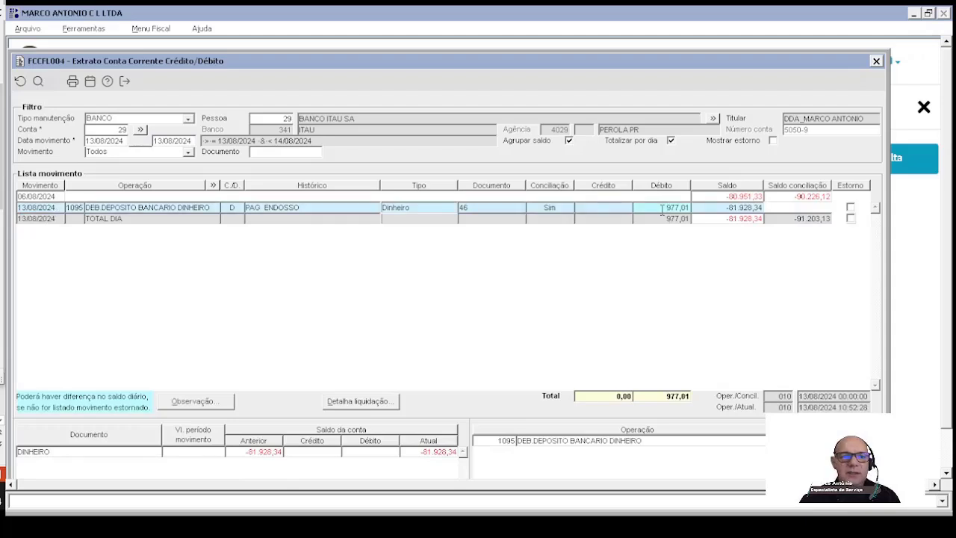
left_click(350, 407)
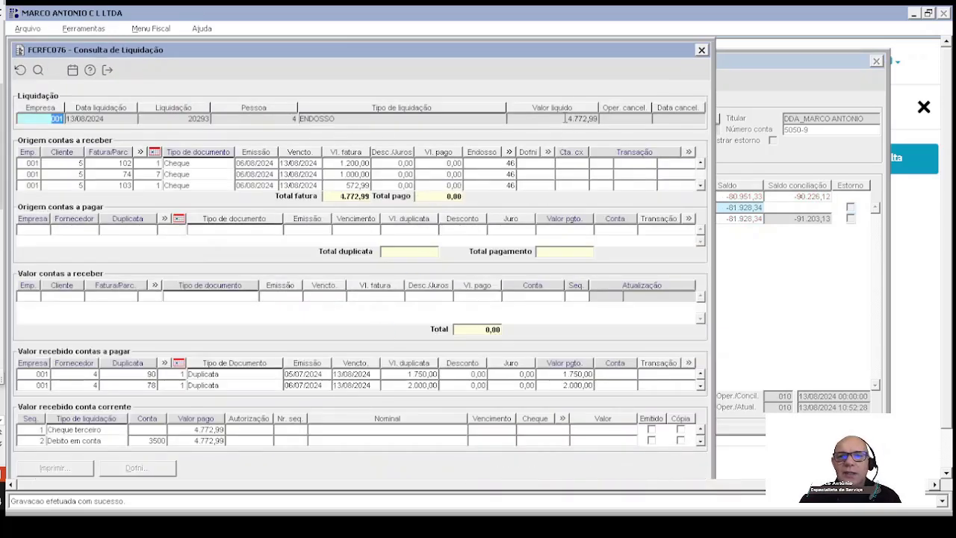
left_click(565, 118)
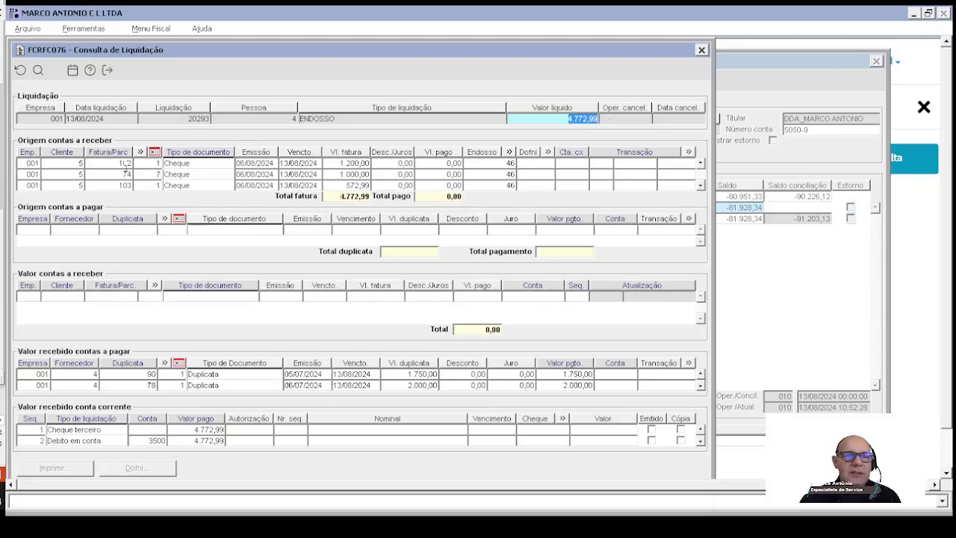
left_click(127, 163)
left_click(140, 152)
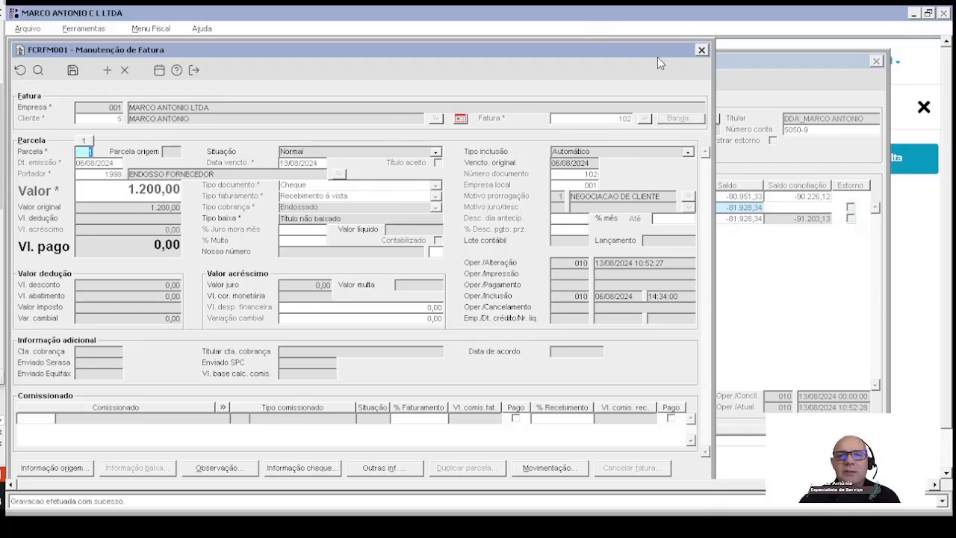
left_click(701, 51)
- Check the cheque total and look through all the duplicatas paid under Valor recebido contas a pagar
left_click(336, 198)
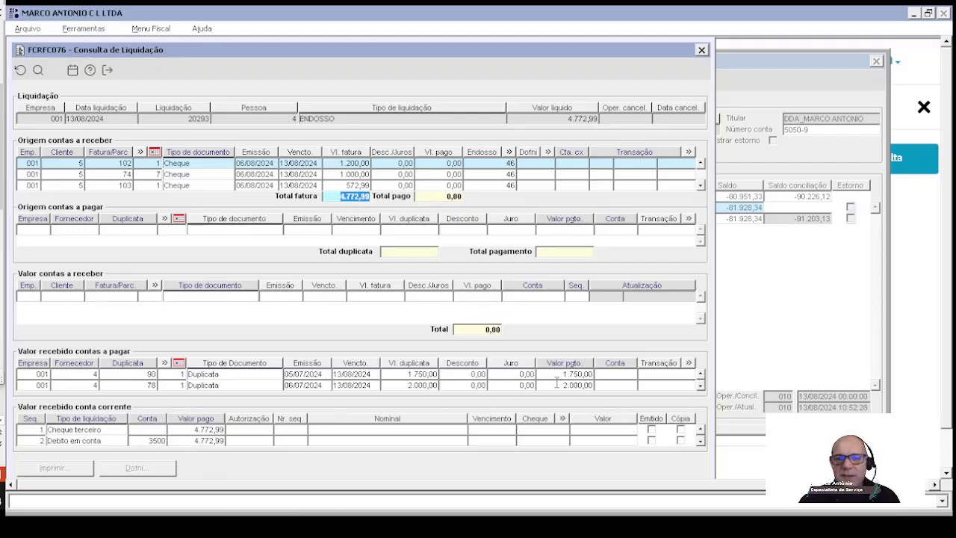
left_click(701, 387)
left_click(701, 387)
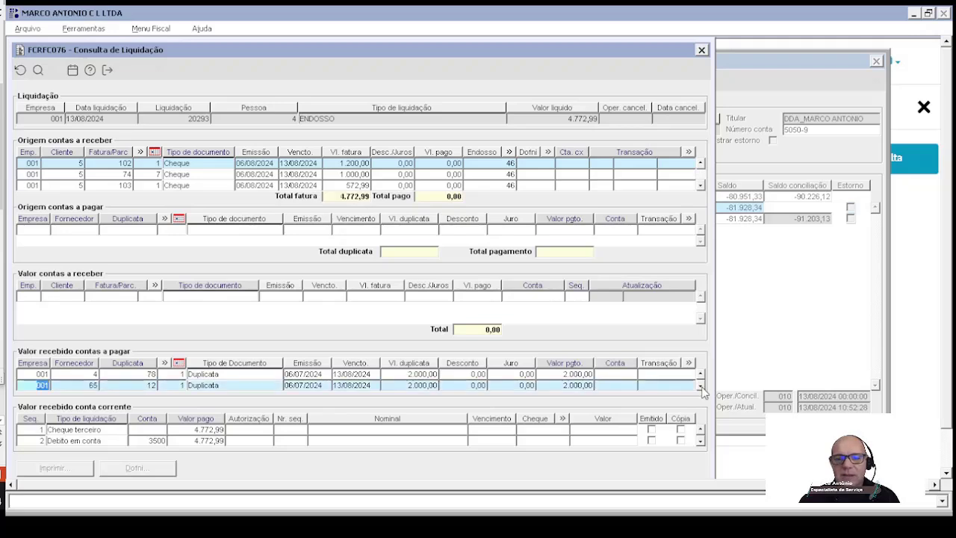
left_click(701, 373)
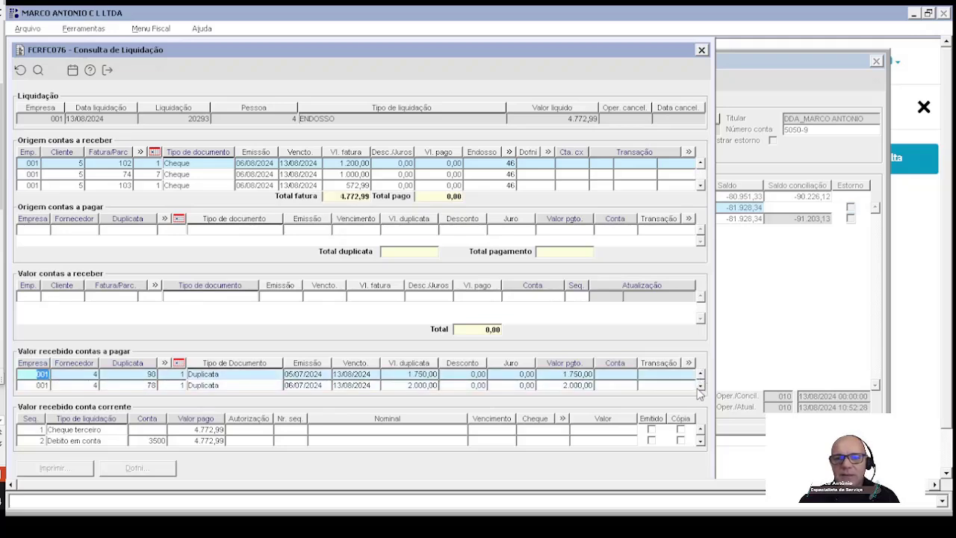
left_click(700, 387)
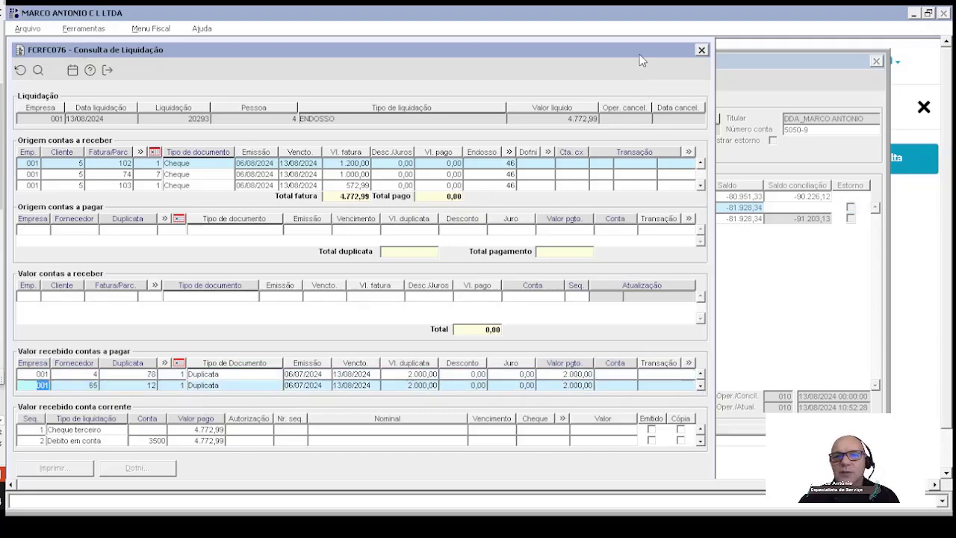
- Close both liquidation queries, recheck the endorsement debit in the statement, and exit the statement and the Conta Corrente menu
mouse_move(646, 59)
left_mouse_down()
mouse_move(686, 289)
mouse_move(653, 55)
left_mouse_up()
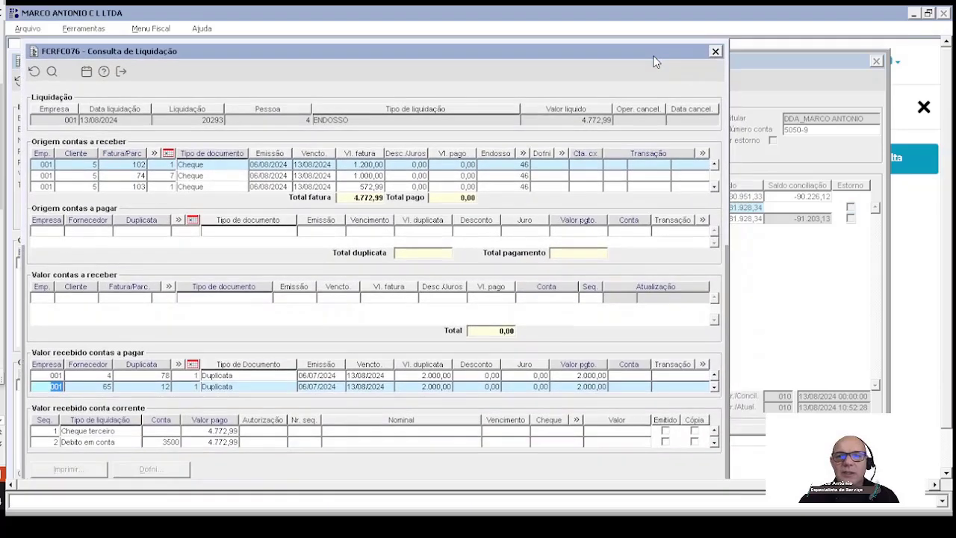
left_click(715, 50)
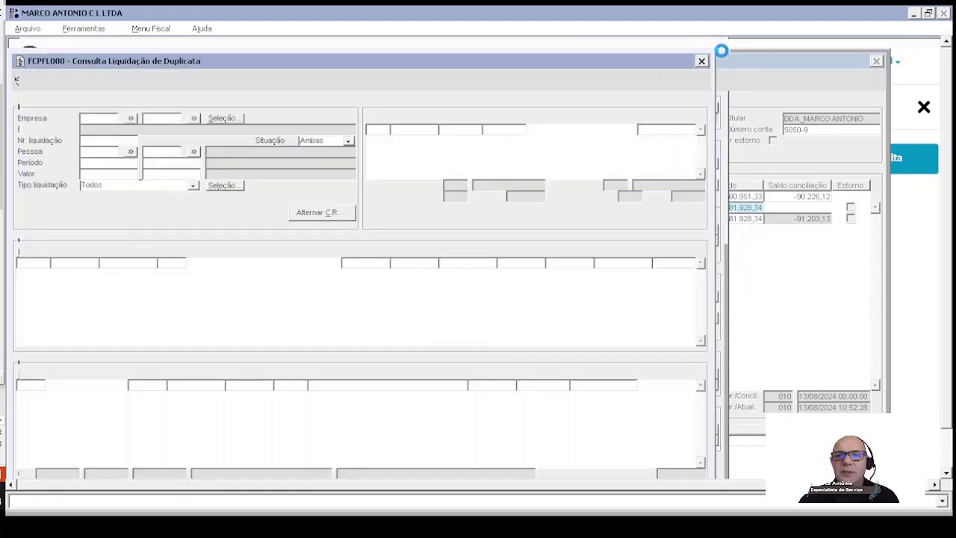
left_click(702, 60)
left_click(677, 210)
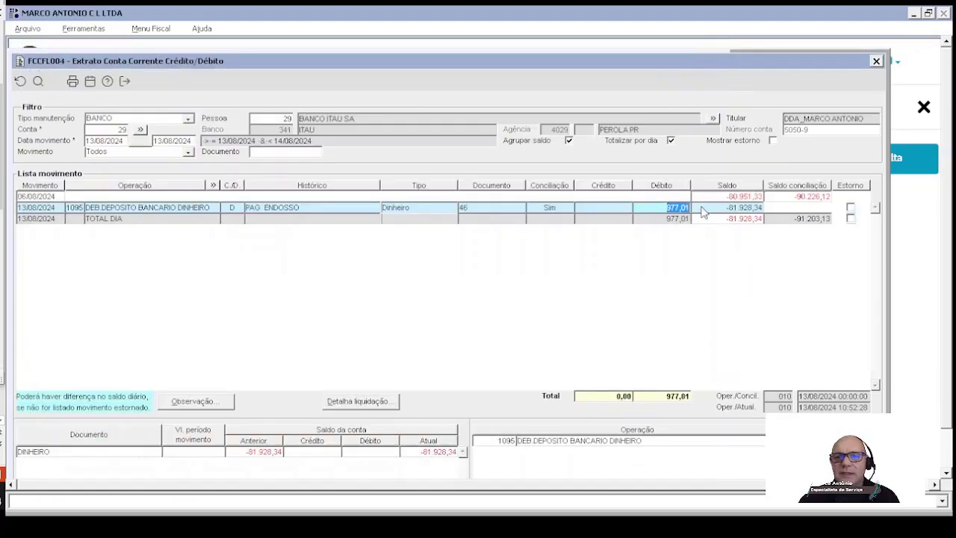
left_click(126, 82)
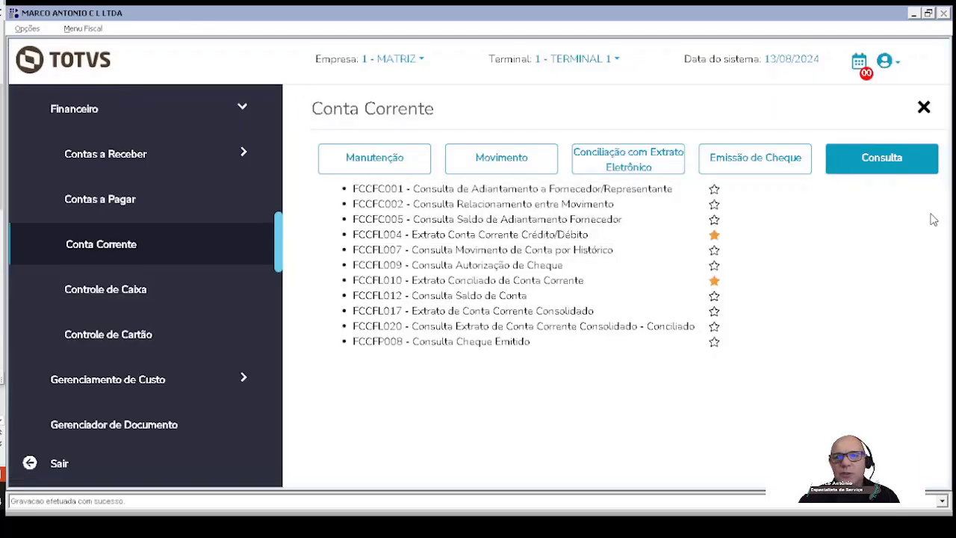
left_click(925, 109)
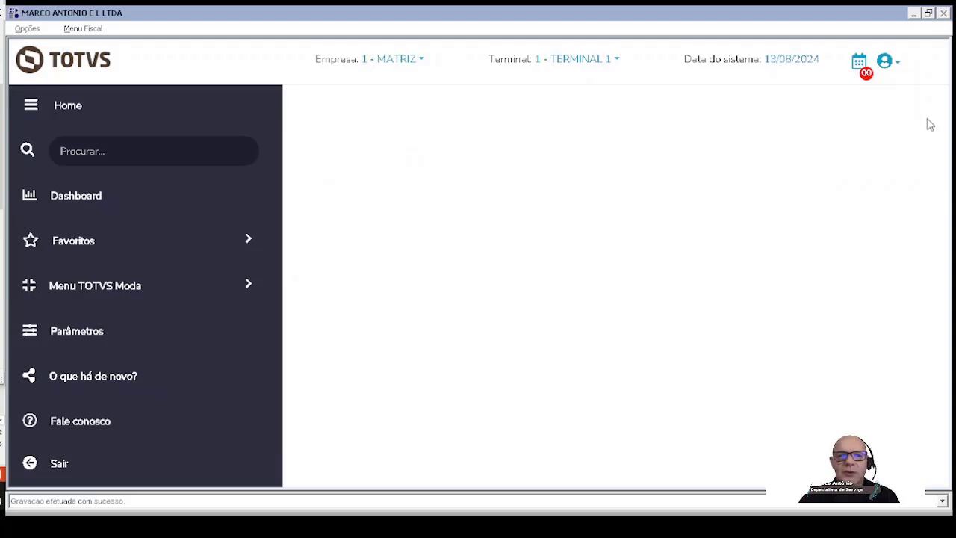